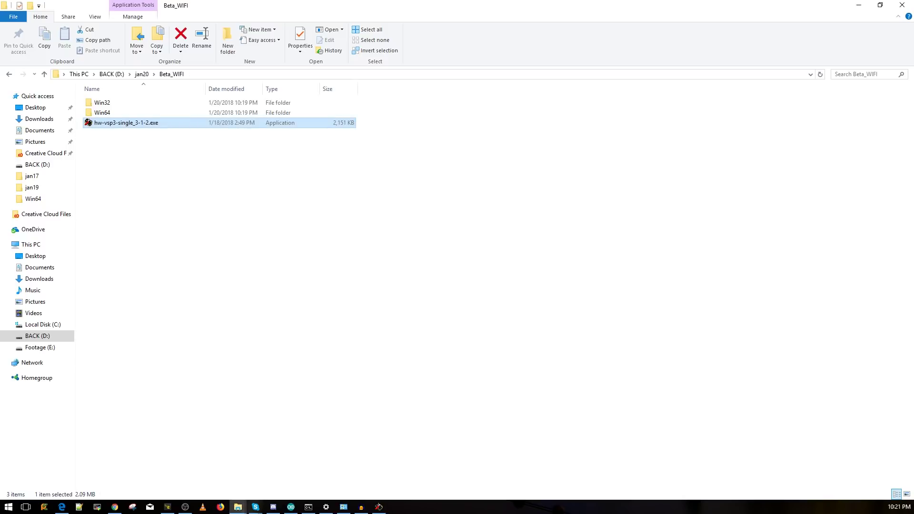
# Close the virtual serial port program and switch to Betaflight Configurator.
pyautogui.click(379, 507)
pyautogui.click(531, 148)
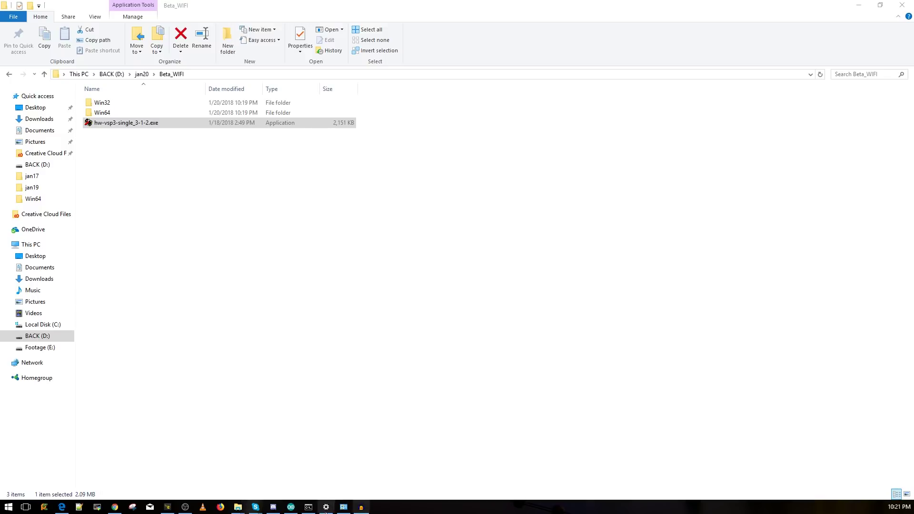
pyautogui.click(169, 511)
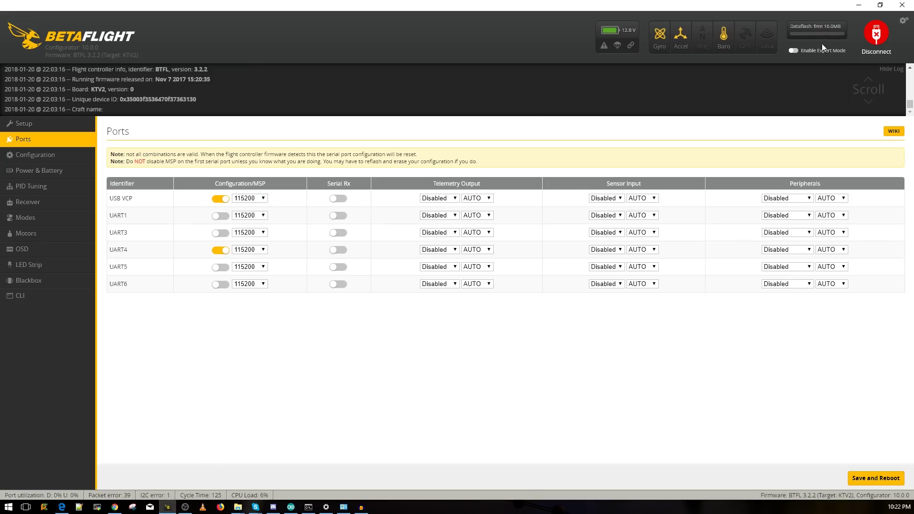
# Disconnect the current session and reconnect to the flight controller through COM15.
pyautogui.click(875, 31)
pyautogui.click(812, 25)
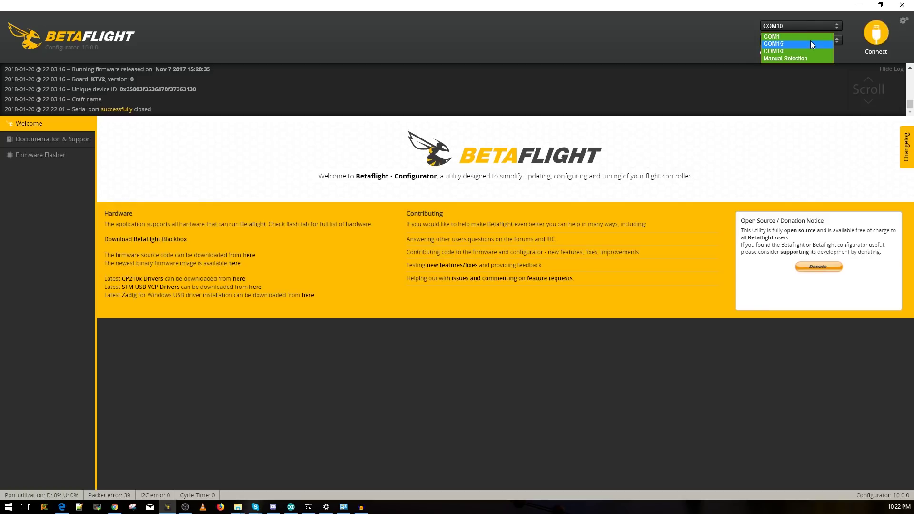
pyautogui.click(812, 44)
pyautogui.click(875, 33)
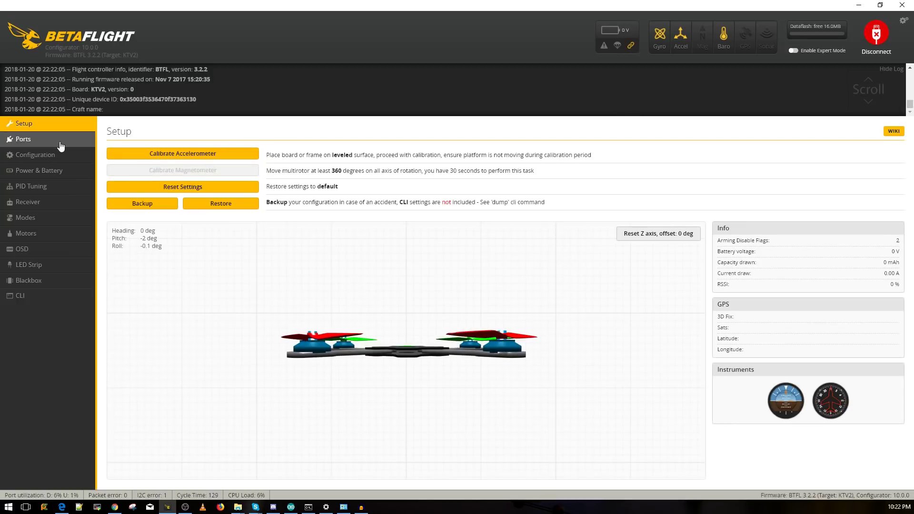
# In the port settings, switch Configuration/MSP on UART4 off and back on, keeping 115200, then save and reboot.
pyautogui.click(63, 146)
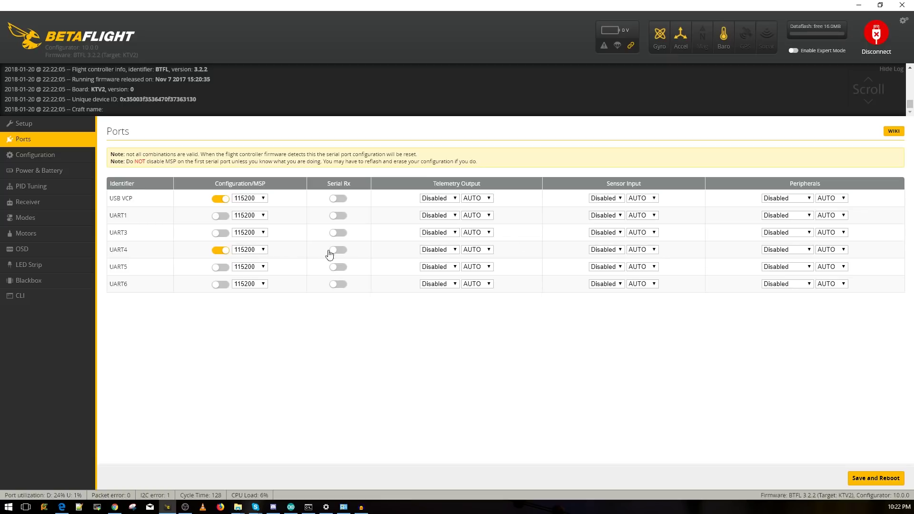
pyautogui.click(216, 252)
pyautogui.click(217, 252)
pyautogui.click(879, 479)
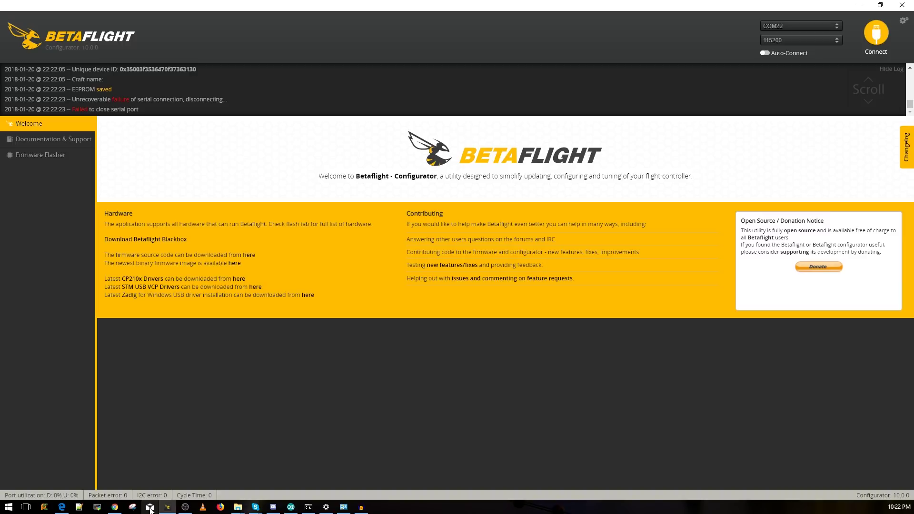
# Switch to the Beta_WIFI folder in File Explorer and open its Win64 subfolder.
pyautogui.moveTo(308, 507)
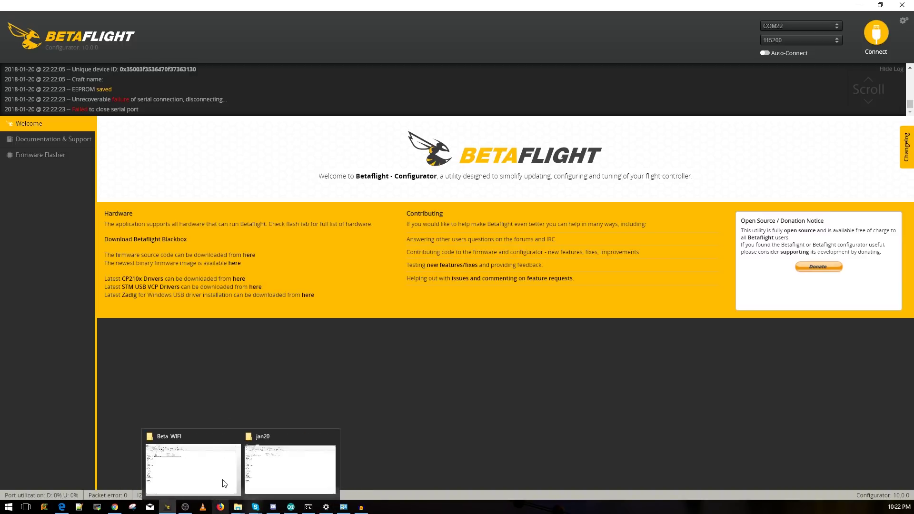
pyautogui.moveTo(238, 507)
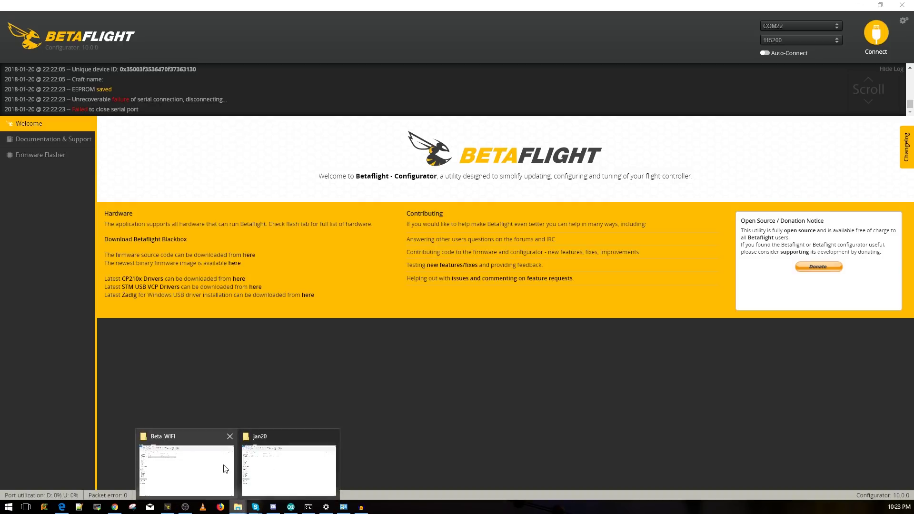
pyautogui.click(205, 468)
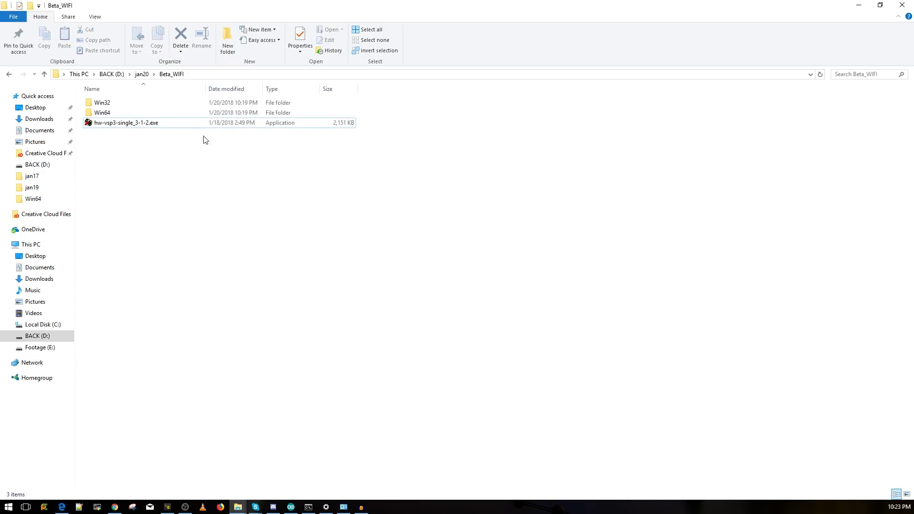
pyautogui.click(154, 128)
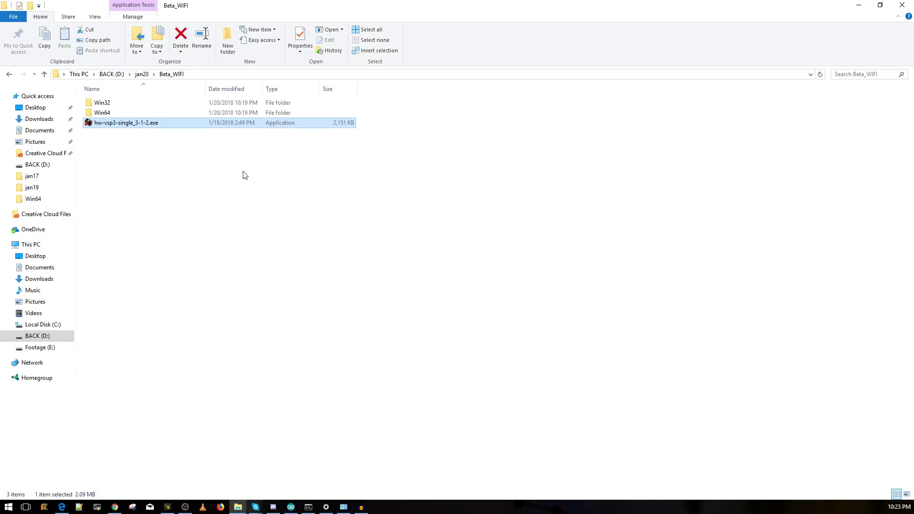
pyautogui.click(106, 113)
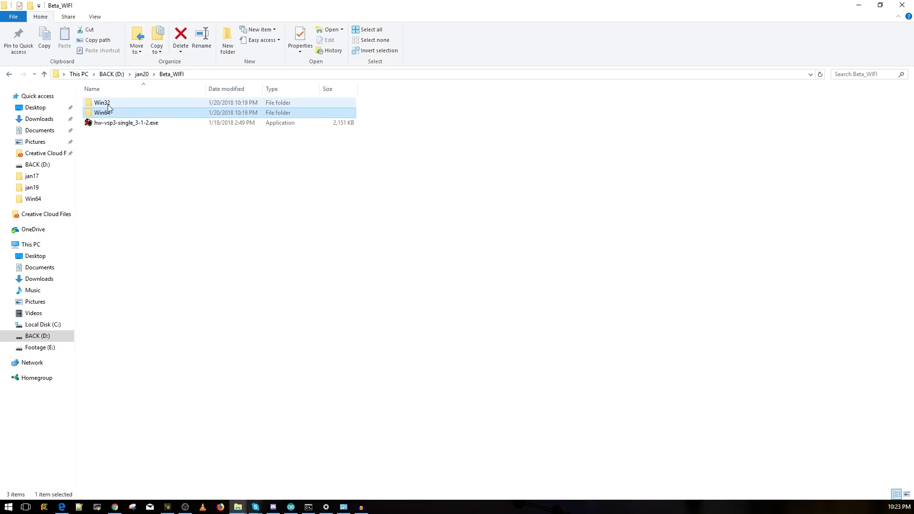
pyautogui.click(109, 105)
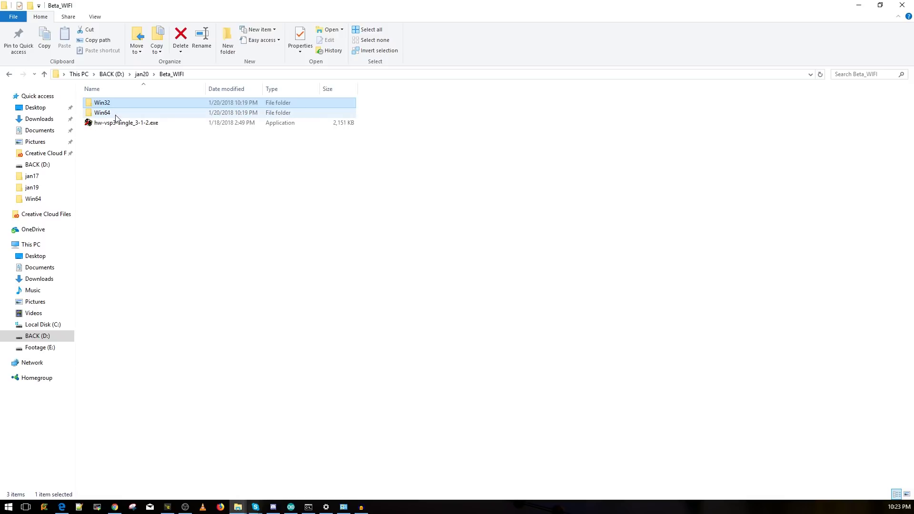
pyautogui.click(115, 114)
pyautogui.click(116, 102)
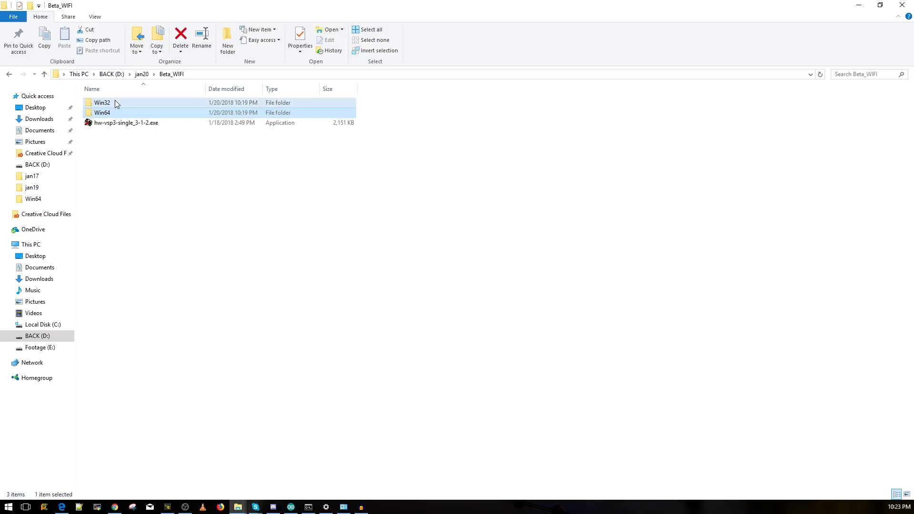
pyautogui.doubleClick(114, 113)
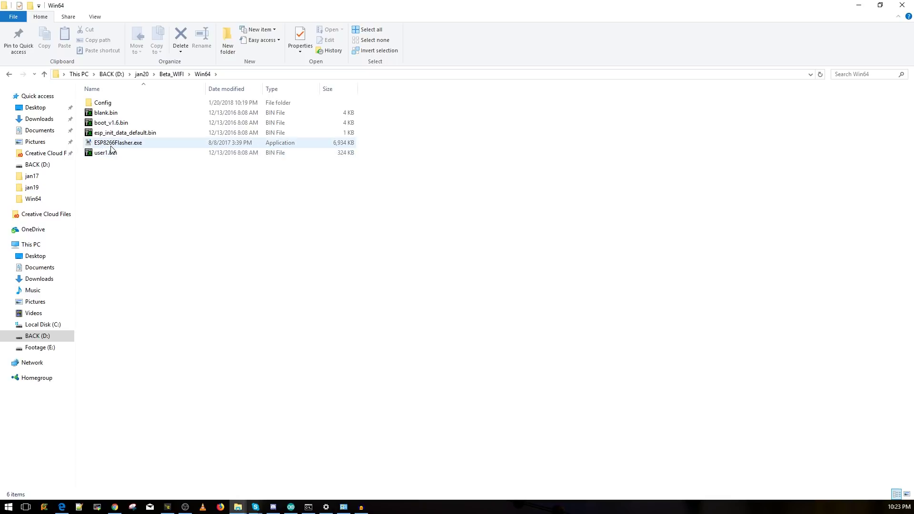
# Launch ESP8266Flasher.exe and select COM22 as its COM port.
pyautogui.moveTo(114, 149)
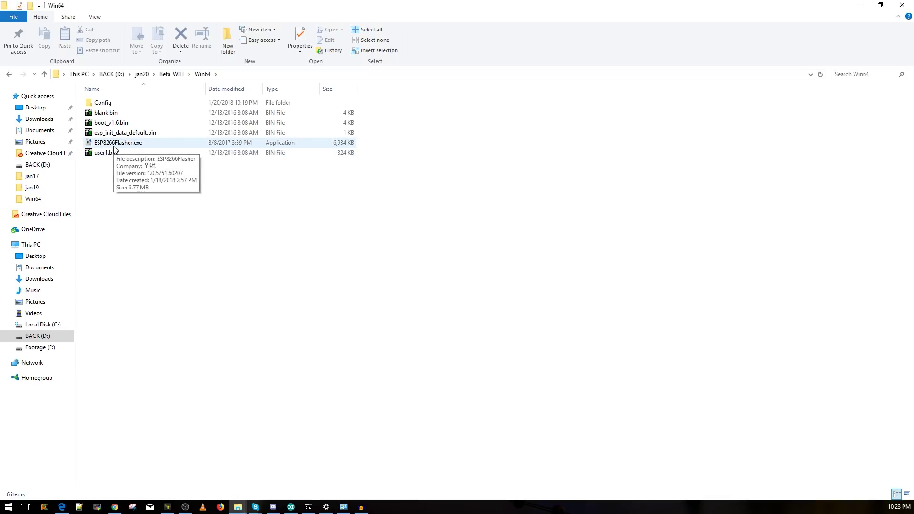
pyautogui.doubleClick(115, 144)
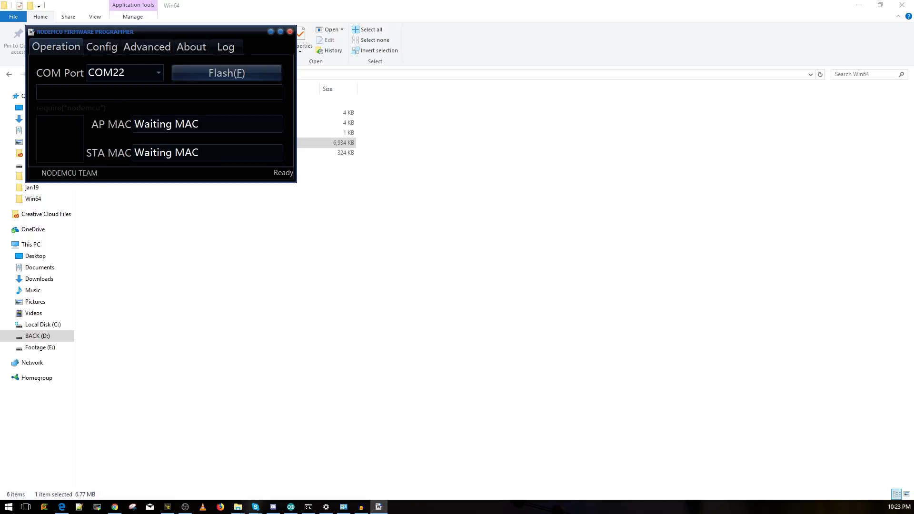
pyautogui.click(105, 73)
pyautogui.click(158, 73)
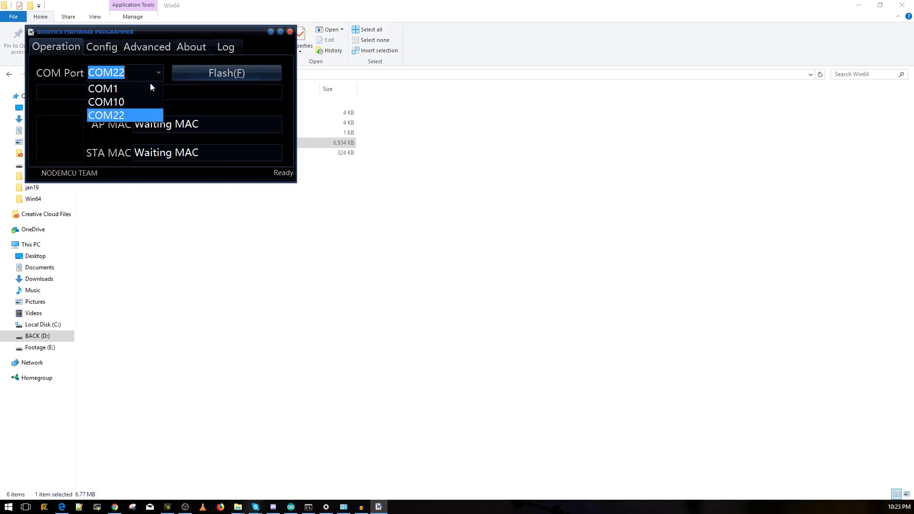
pyautogui.click(135, 114)
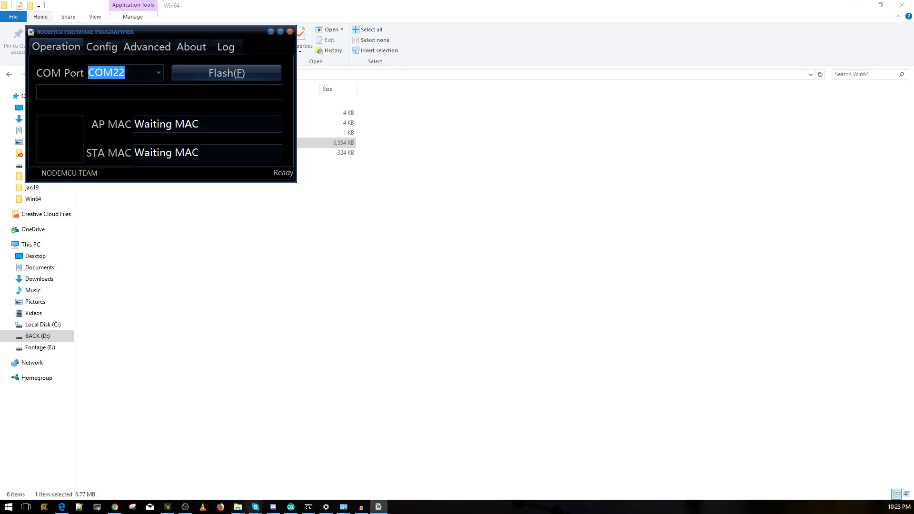
# In the flasher configuration, set the first binary to boot_v1.6.bin from Beta_WIFI\Win64 with offset 0x00000.
pyautogui.click(102, 50)
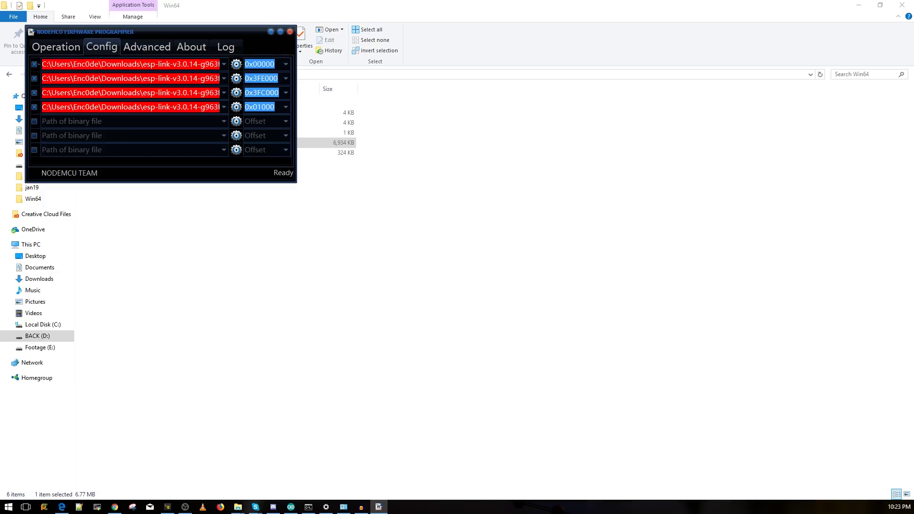
pyautogui.click(95, 149)
pyautogui.click(87, 67)
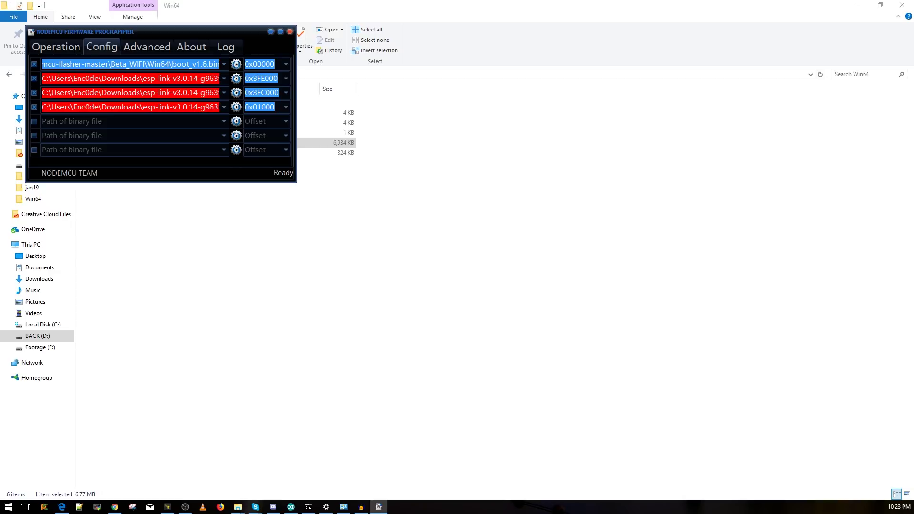
pyautogui.click(35, 66)
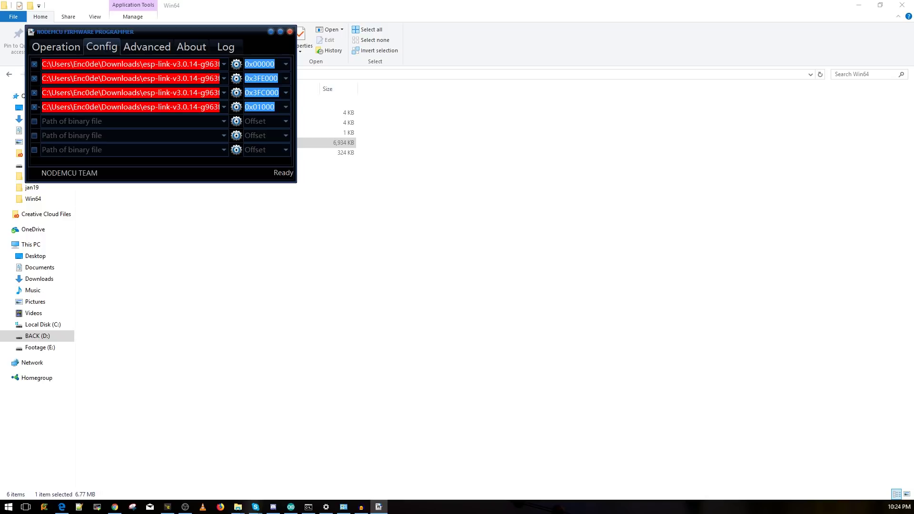
pyautogui.scroll(-1, 191, 64)
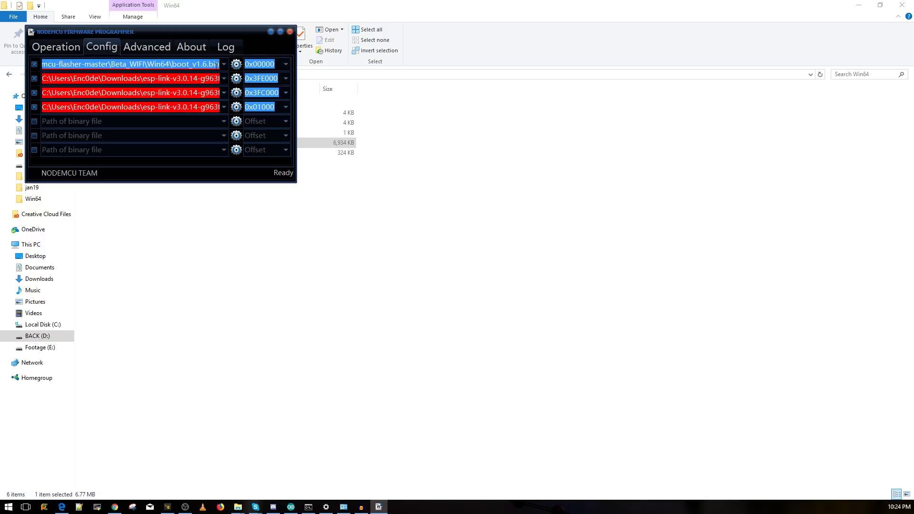
pyautogui.click(236, 65)
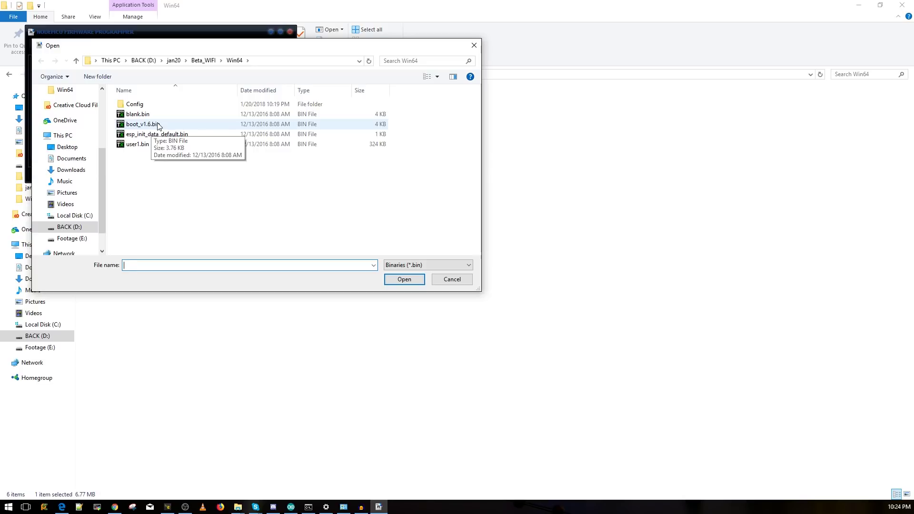
pyautogui.click(206, 61)
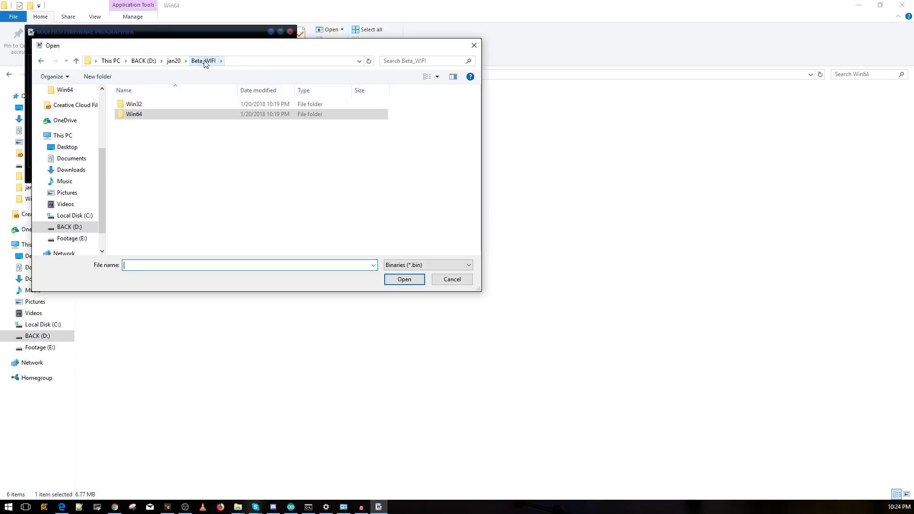
pyautogui.doubleClick(144, 114)
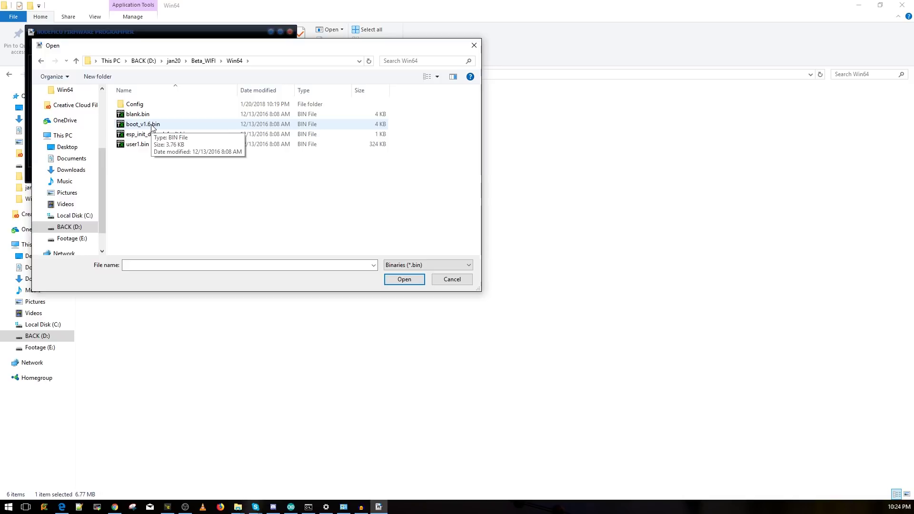
pyautogui.doubleClick(143, 125)
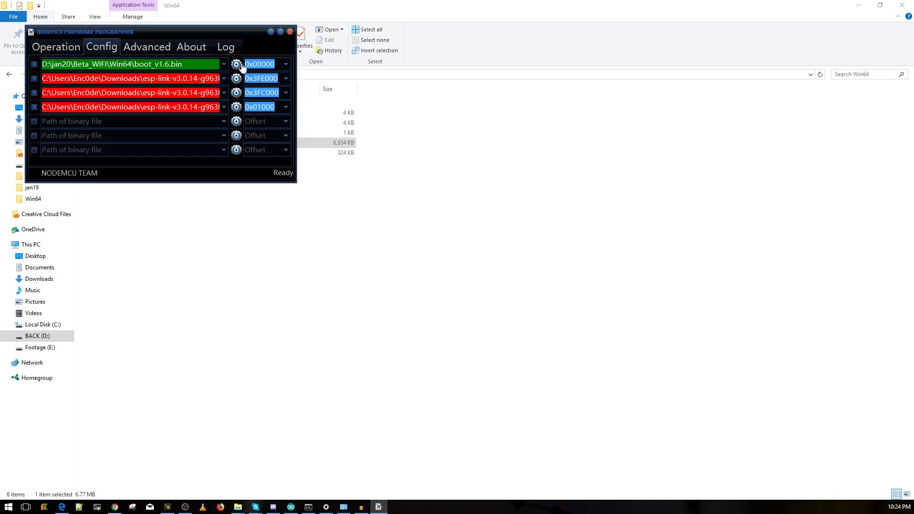
pyautogui.click(285, 64)
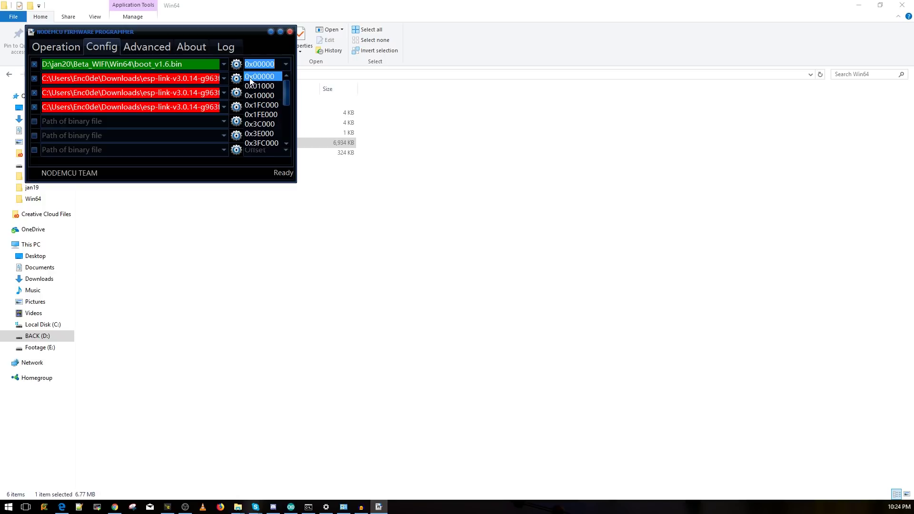
pyautogui.click(257, 77)
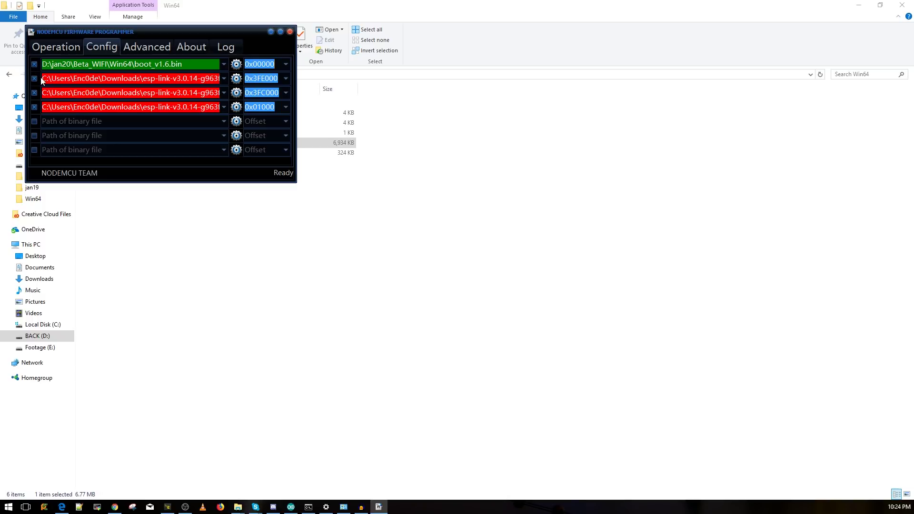
# Replace the second binary path with blank.bin from the Beta_WIFI\Win64 folder.
pyautogui.click(189, 79)
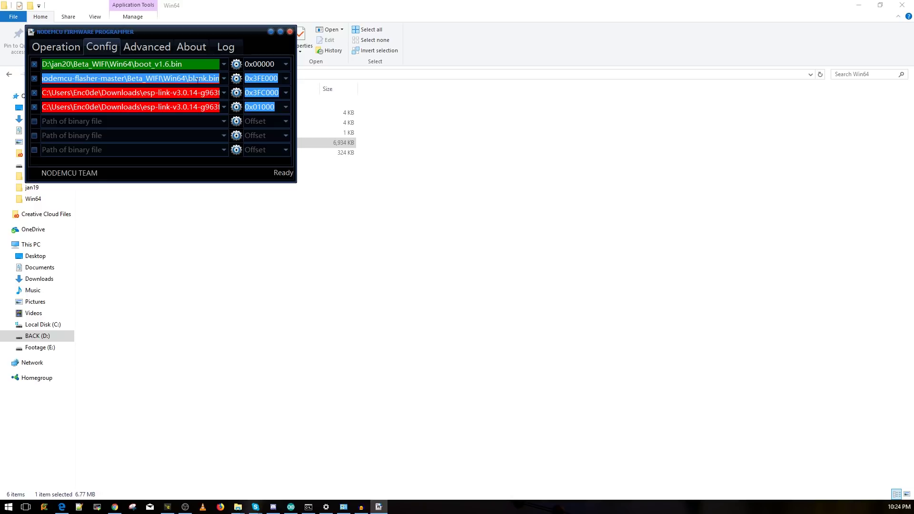
pyautogui.click(233, 81)
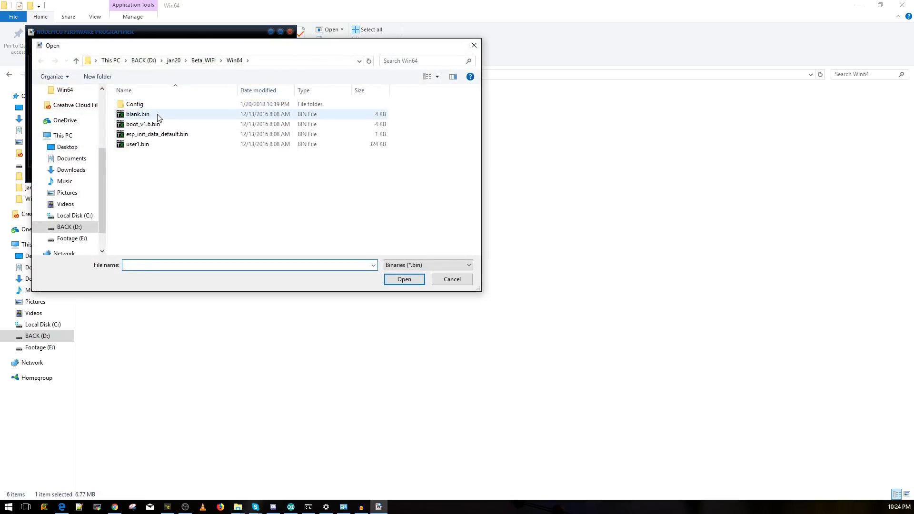
pyautogui.doubleClick(159, 117)
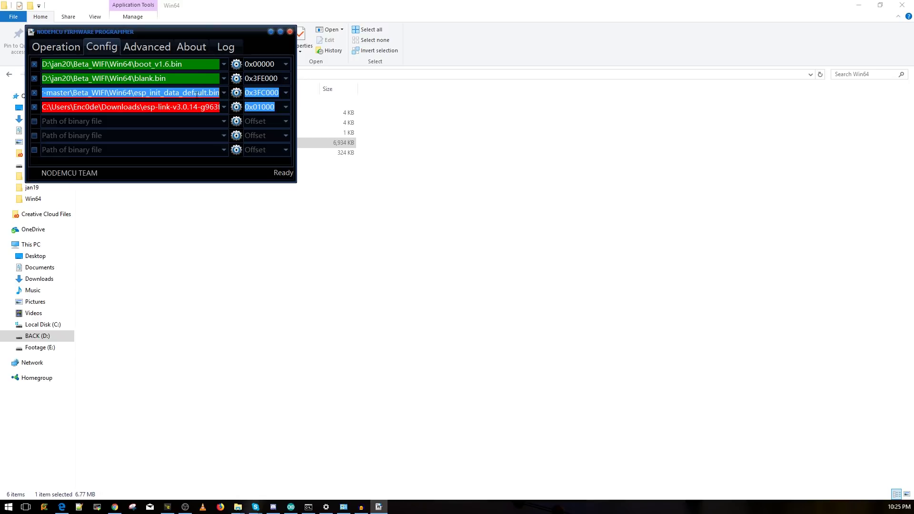
# Set the third binary to esp_init_data_default.bin from the Beta_WIFI\Win64 folder with offset 0x3FC000.
pyautogui.click(235, 93)
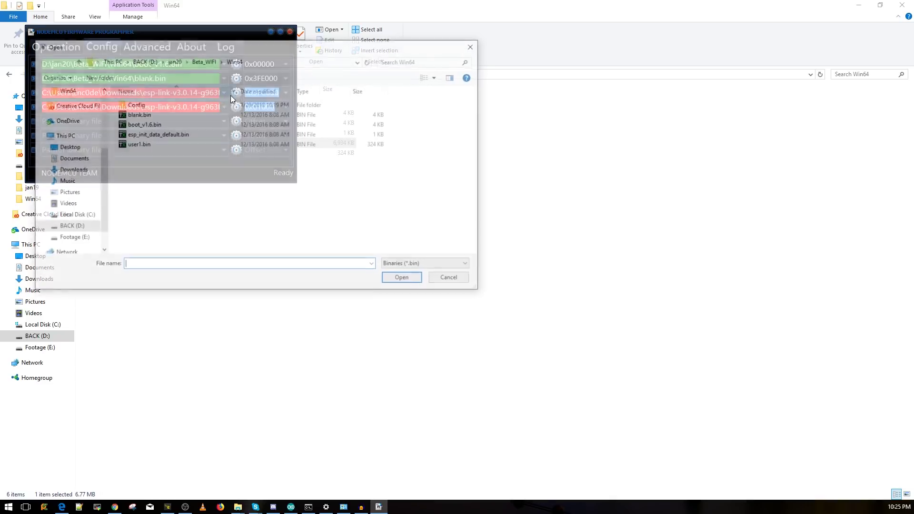
pyautogui.doubleClick(160, 134)
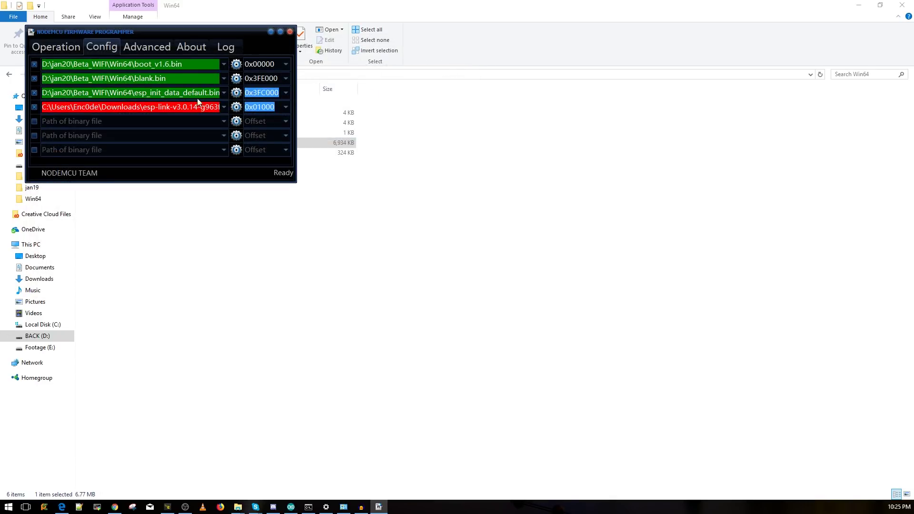
pyautogui.click(285, 93)
pyautogui.click(285, 92)
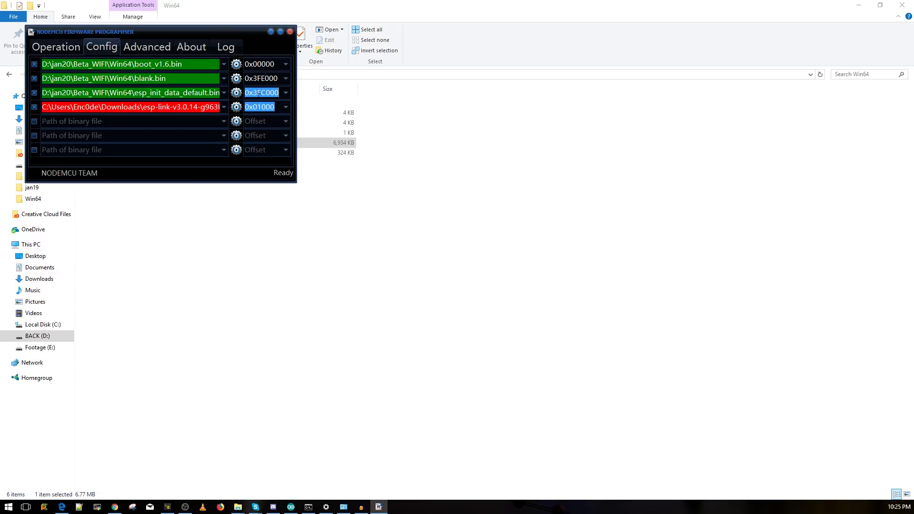
pyautogui.click(284, 93)
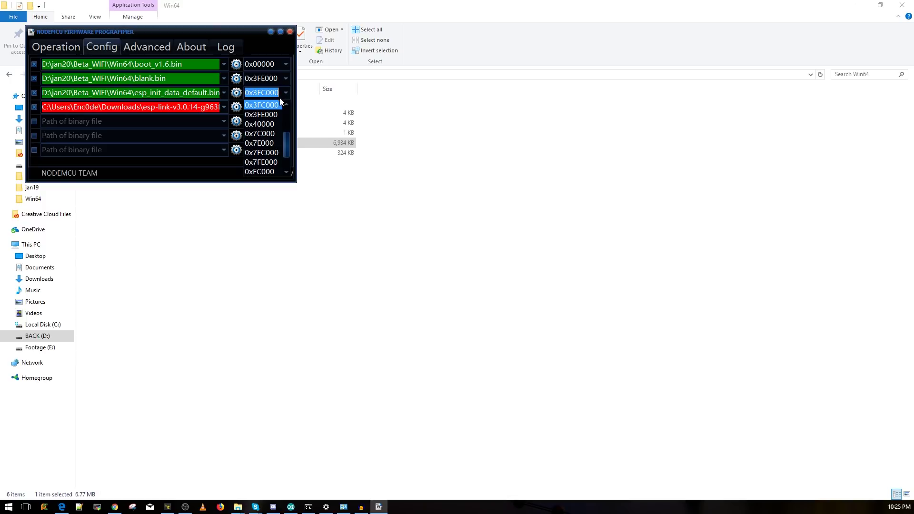
pyautogui.click(268, 105)
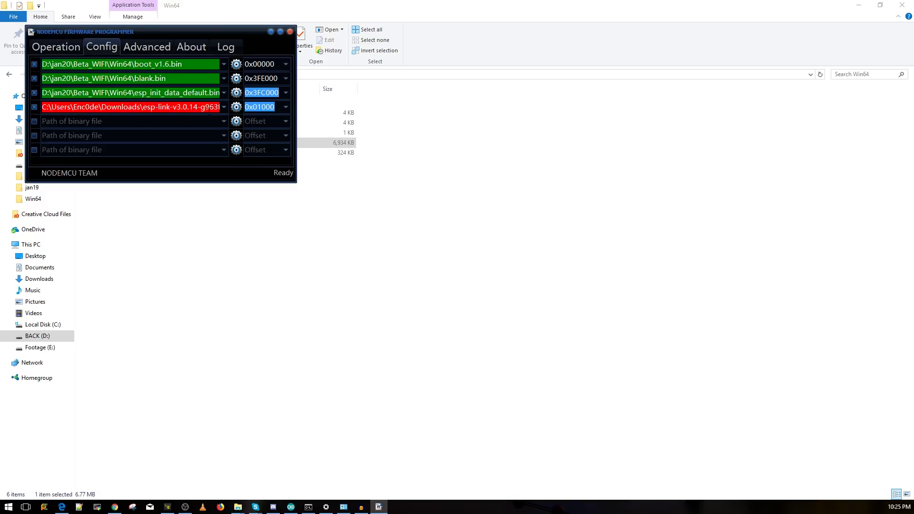
pyautogui.scroll(-1, 188, 108)
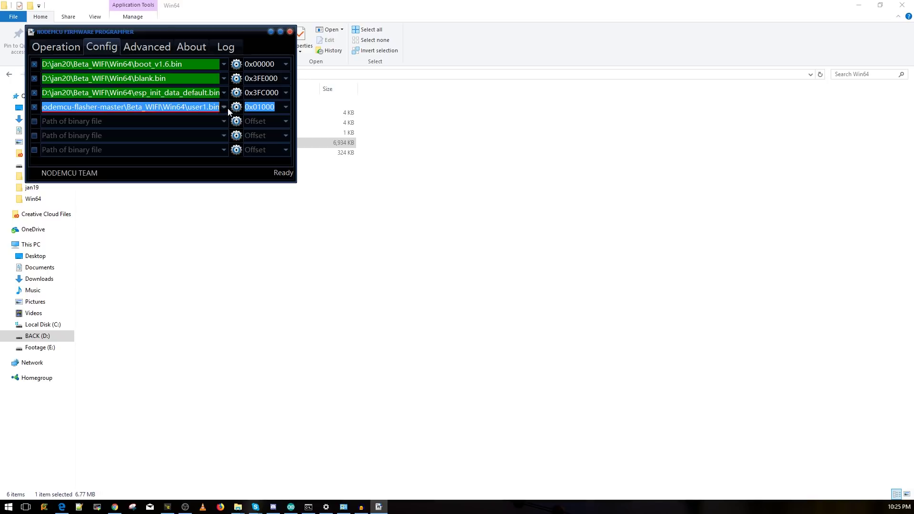
# Replace the fourth binary path with user1.bin from the Beta_WIFI\Win64 folder, using offset 0x01000.
pyautogui.click(237, 109)
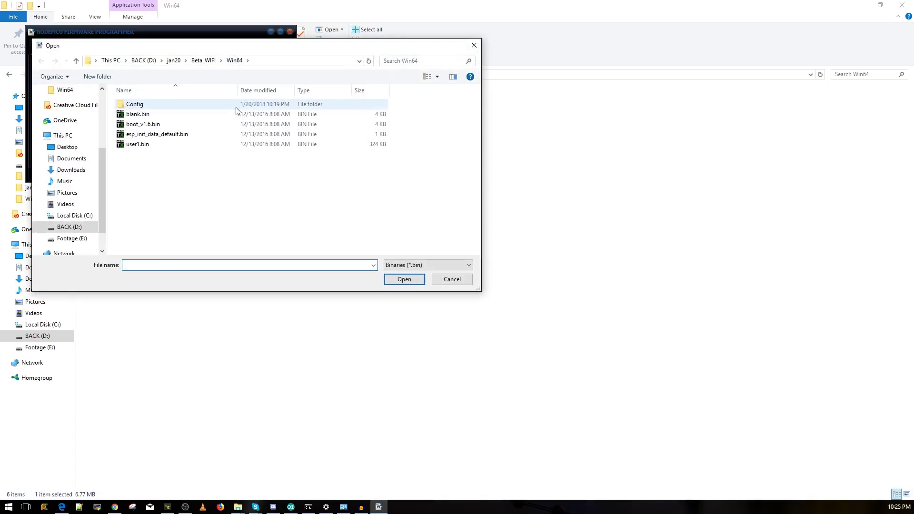
pyautogui.doubleClick(166, 145)
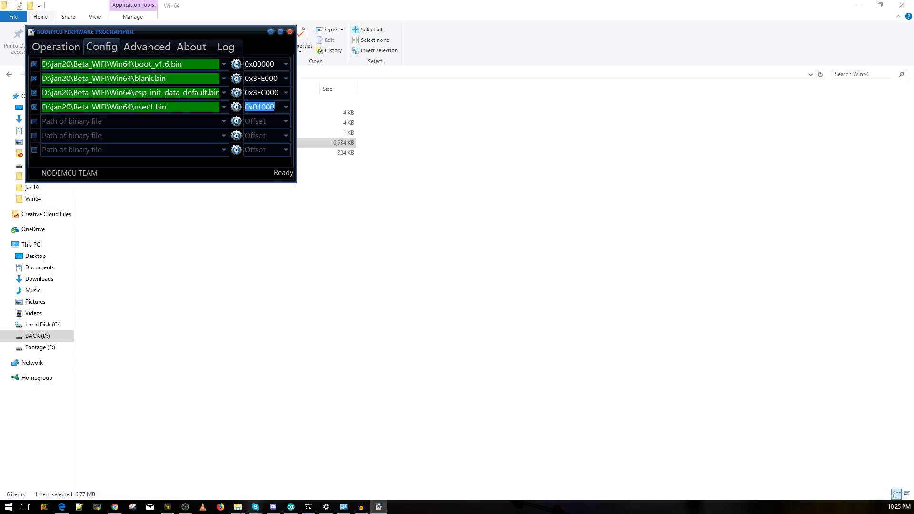
pyautogui.click(286, 107)
pyautogui.click(286, 107)
# Review the flasher's advanced settings, binary list and operation page, and close the flasher.
pyautogui.click(151, 47)
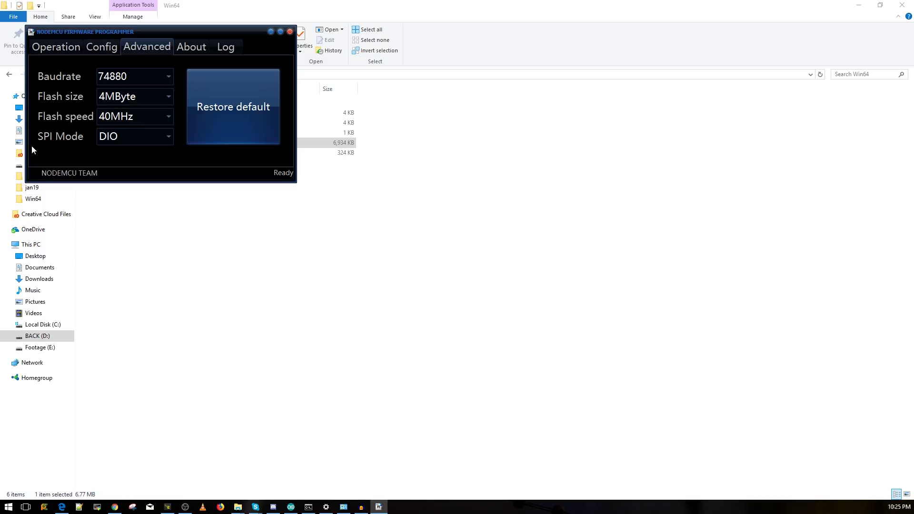
pyautogui.click(86, 46)
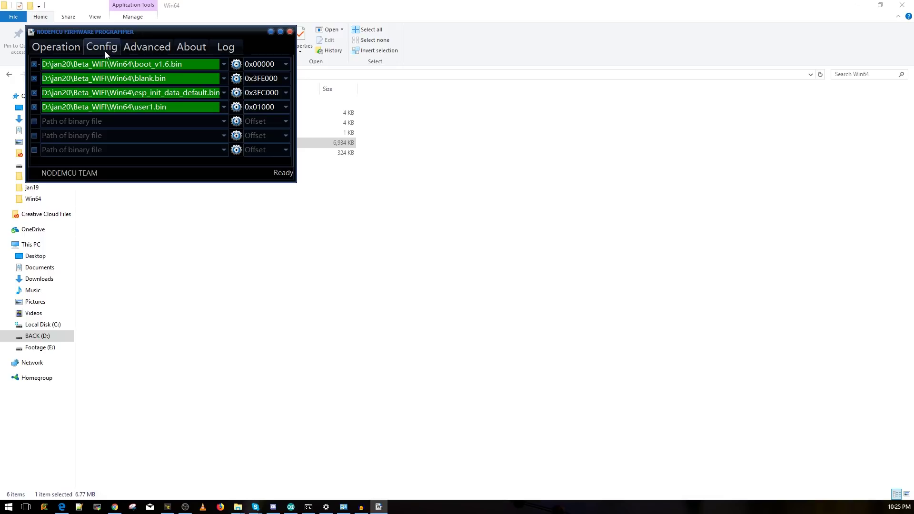
pyautogui.click(67, 47)
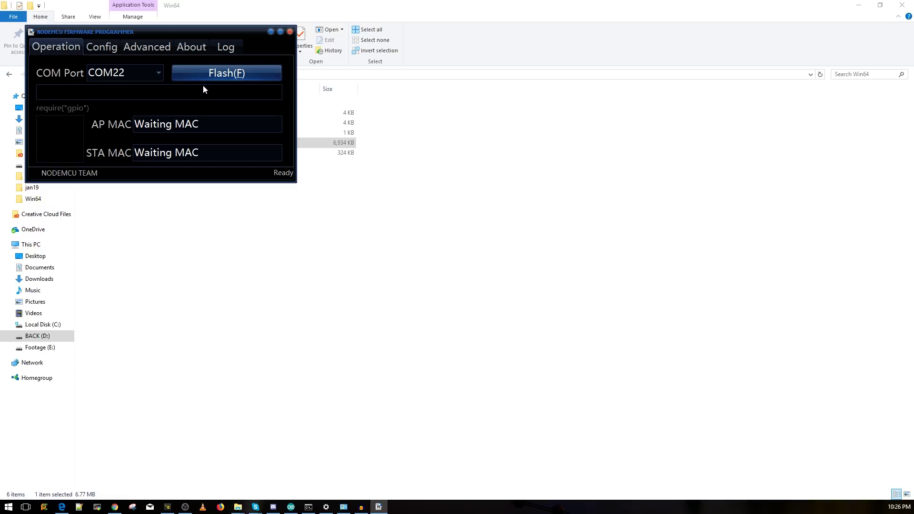
pyautogui.click(290, 32)
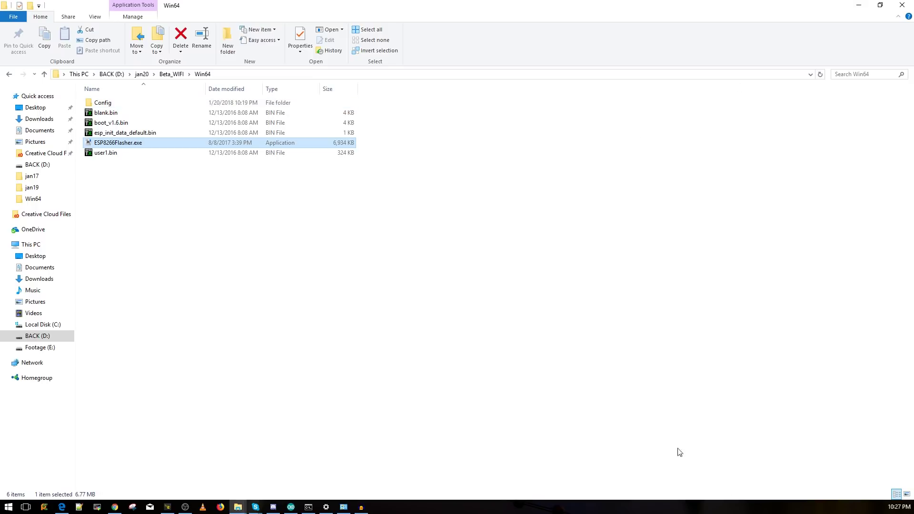
# Switch to the Edge browser and enter the address 192.168.4.1 in the new tab without loading it.
pyautogui.click(63, 508)
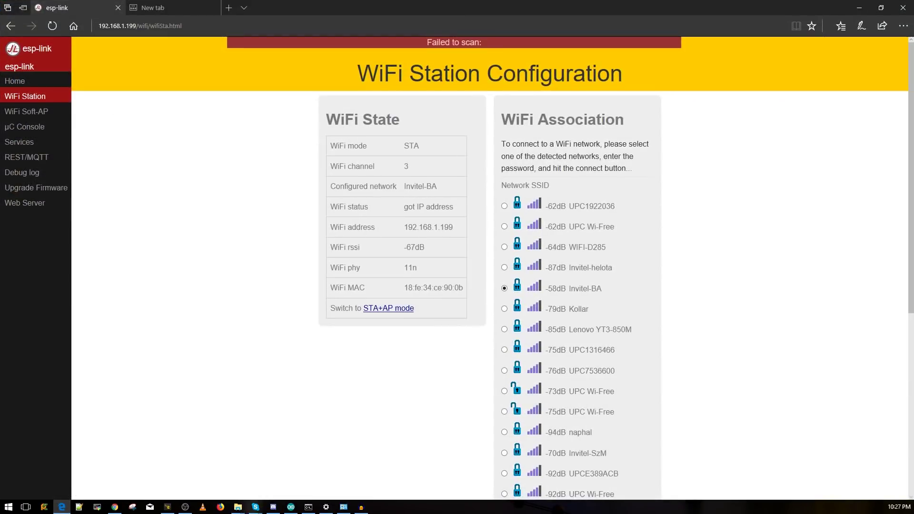
pyautogui.hotkey('ctrl', 'Tab')
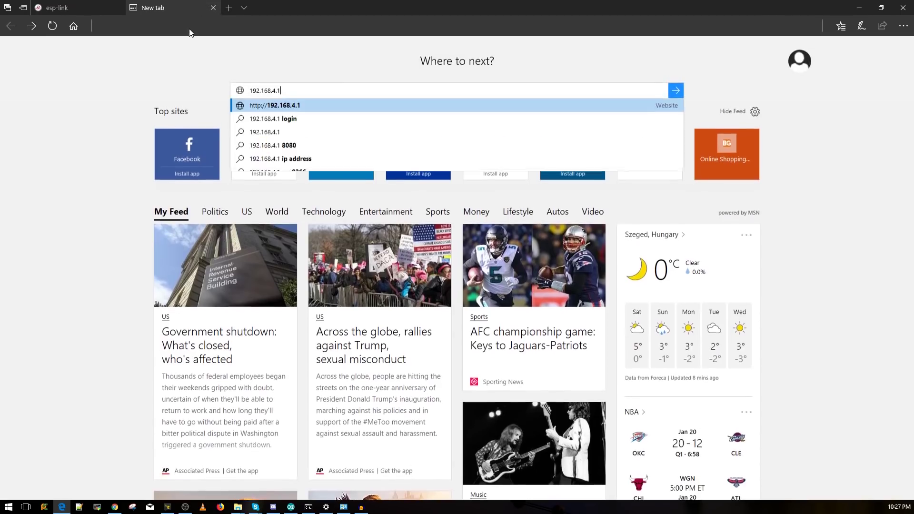
pyautogui.write('192.168.4.1')
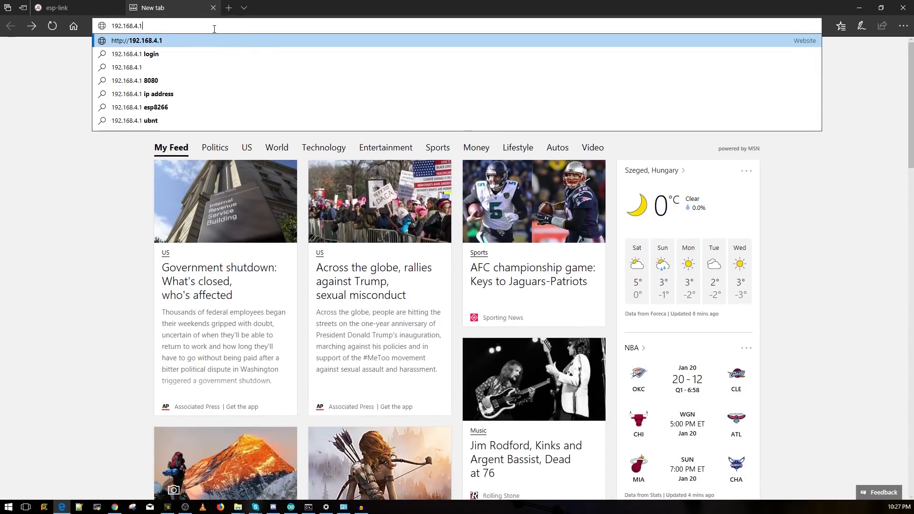
pyautogui.hotkey('ctrl', 'a')
pyautogui.write('19')
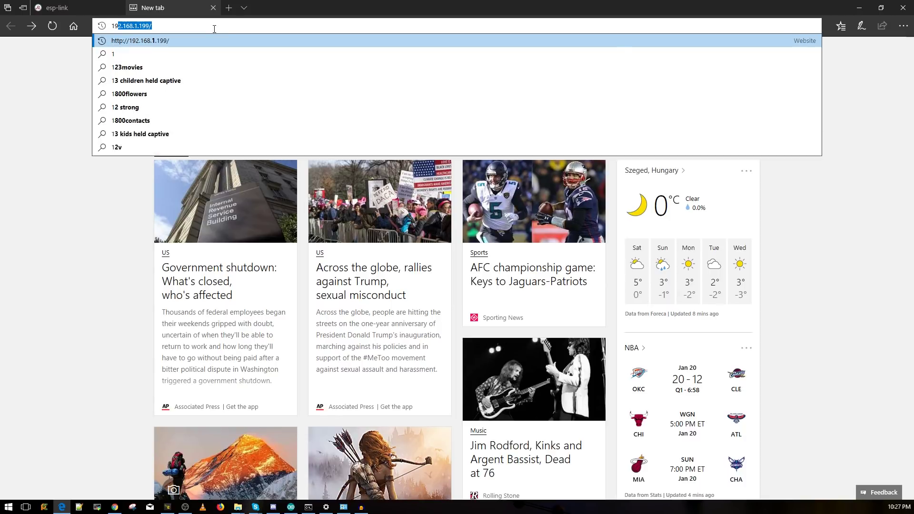
pyautogui.write('2.168.')
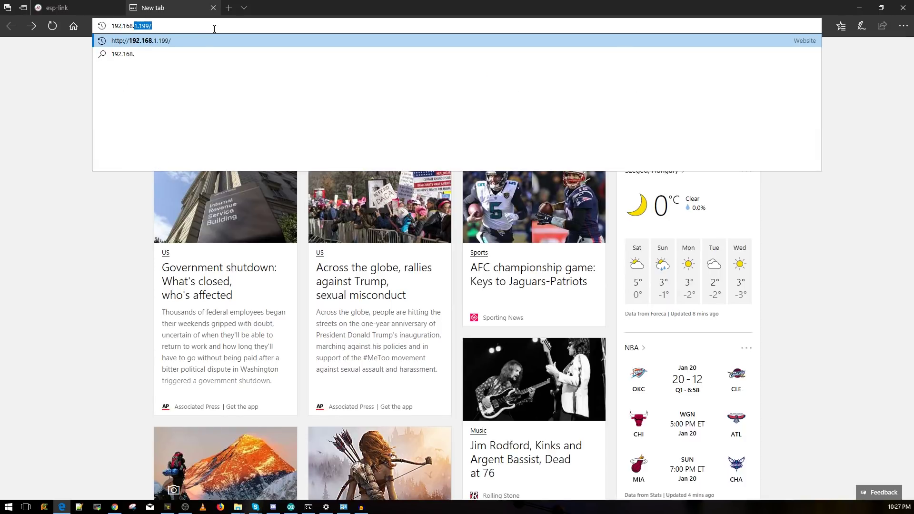
pyautogui.write('1')
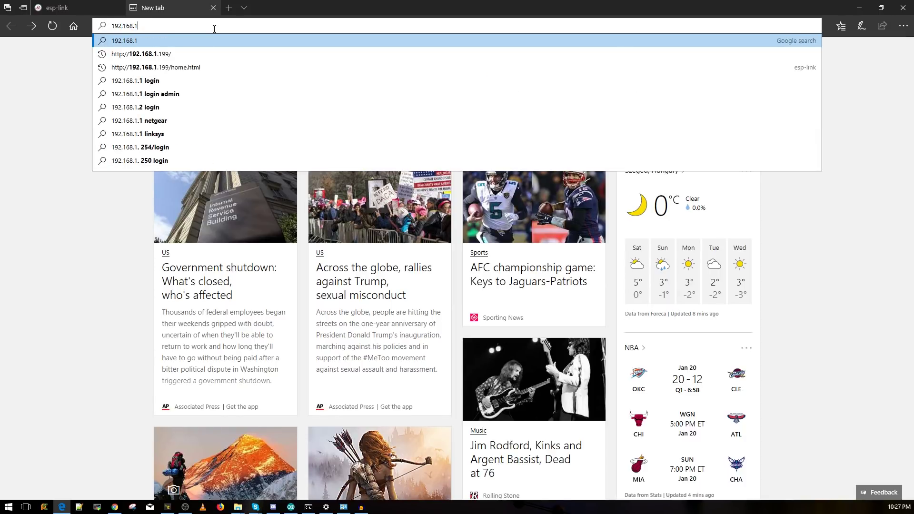
pyautogui.press('BackSpace')
pyautogui.write('4.1')
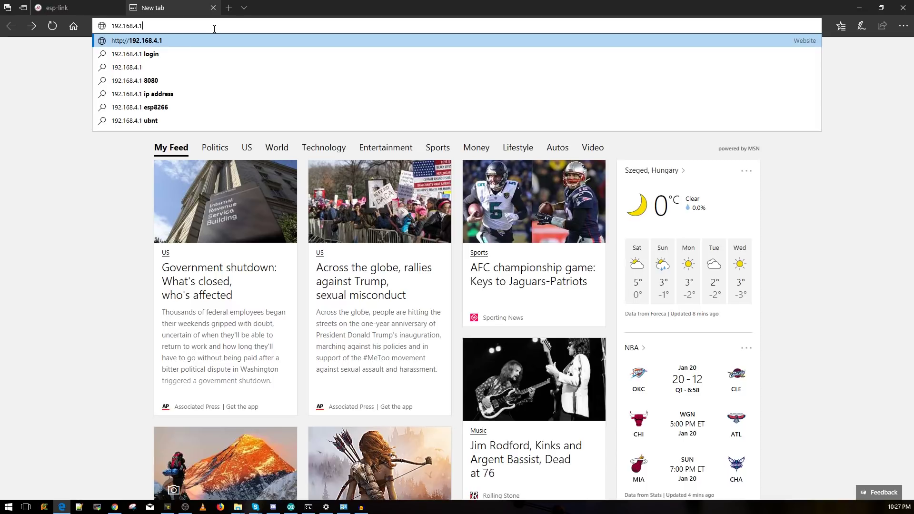
# Return to the esp-link tab and open the Home page of the esp-link interface.
pyautogui.click(57, 7)
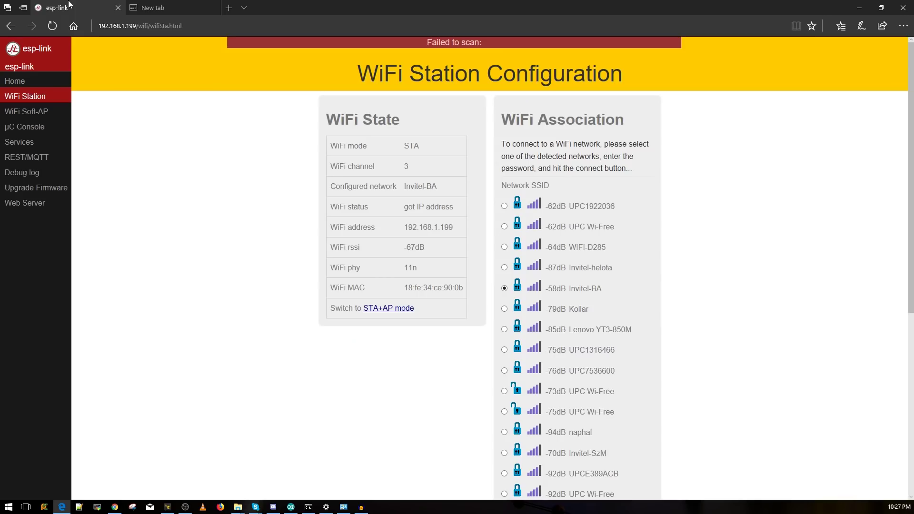
pyautogui.click(51, 49)
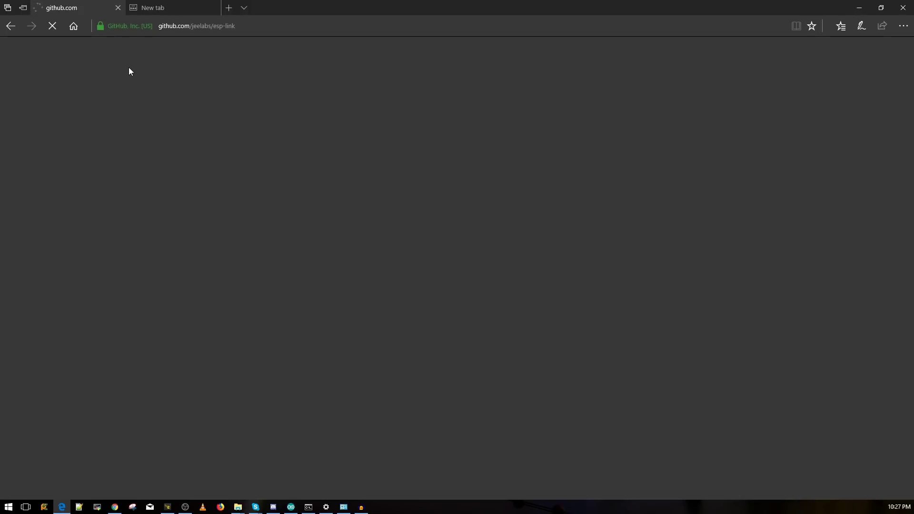
pyautogui.hotkey('alt', 'Left')
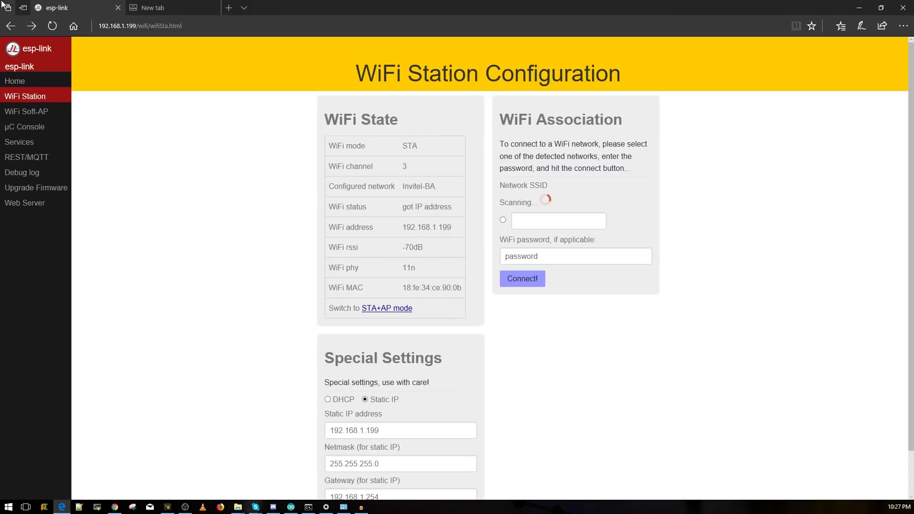
pyautogui.click(36, 82)
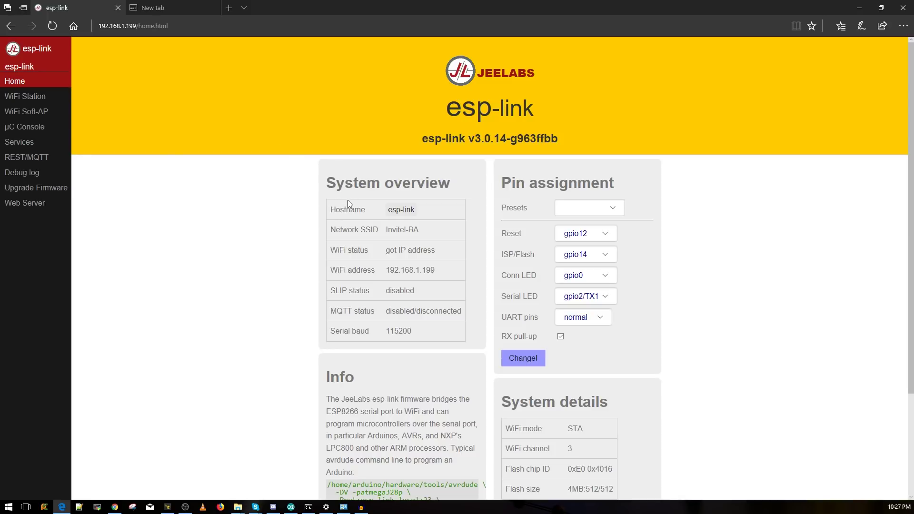
pyautogui.click(142, 8)
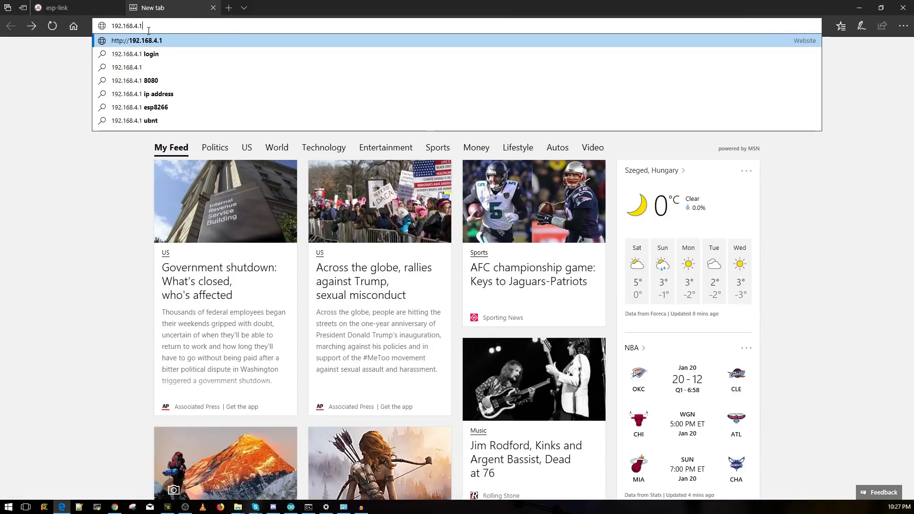
pyautogui.click(57, 8)
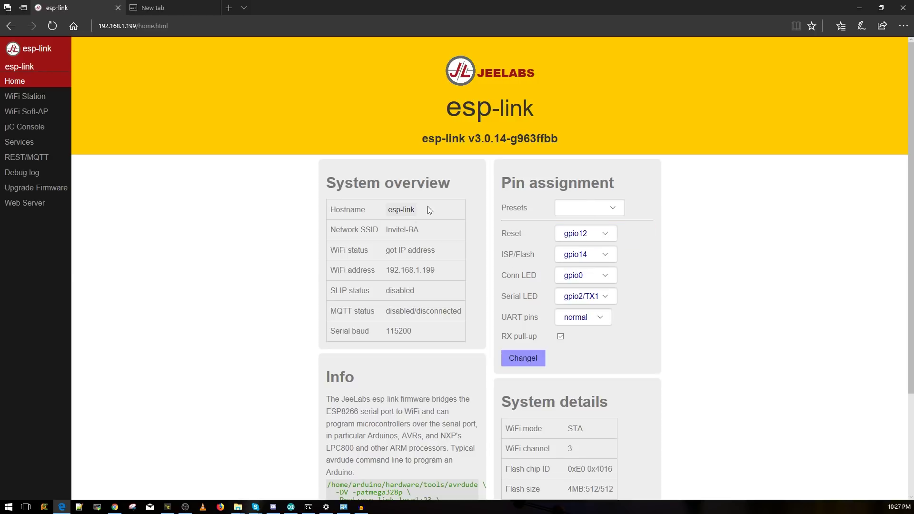
# Apply the esp-link pin assignment with RX pull-up enabled.
pyautogui.scroll(-3, 666, 139)
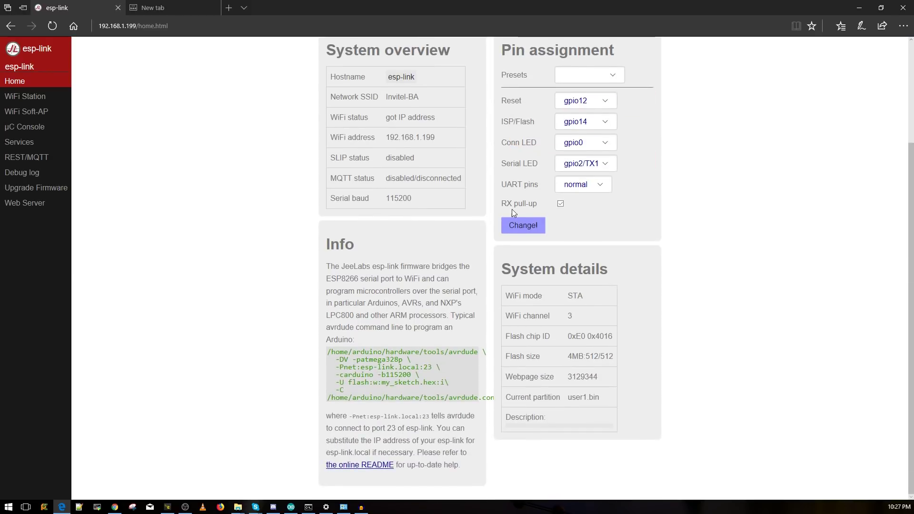
pyautogui.click(561, 205)
pyautogui.click(561, 204)
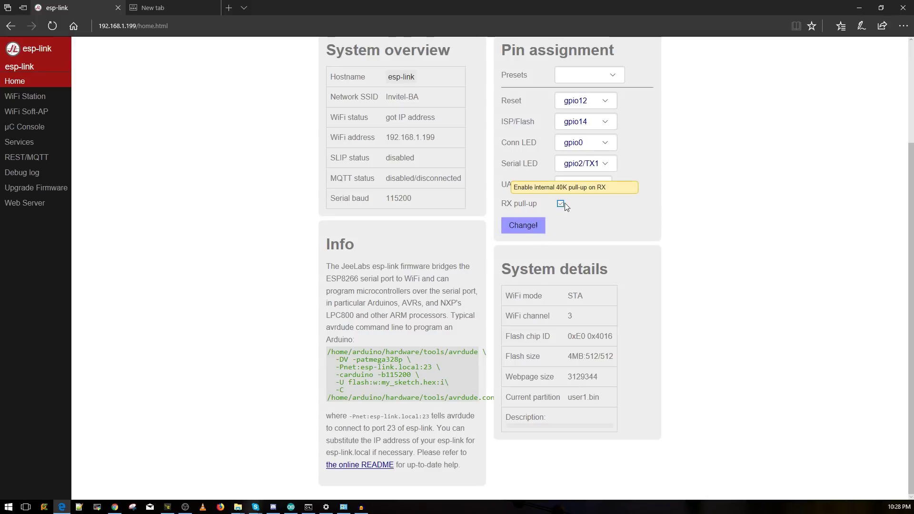
pyautogui.click(520, 228)
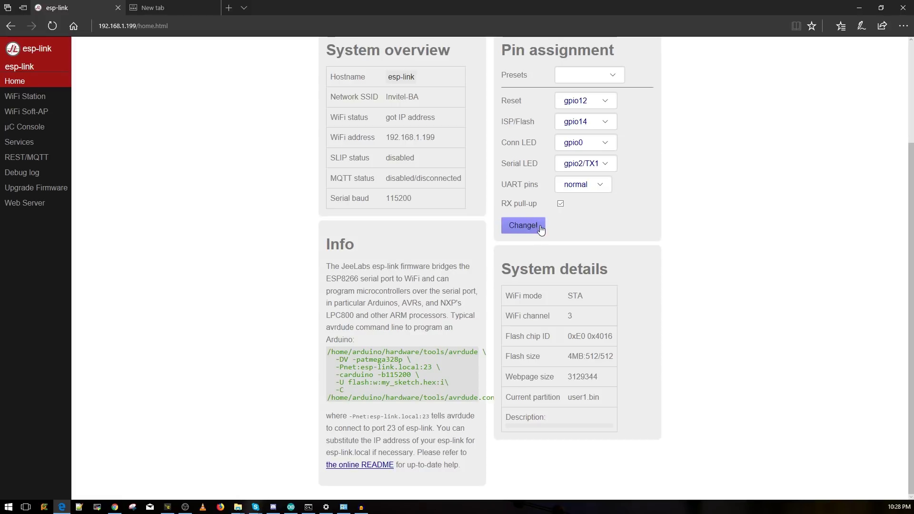
pyautogui.scroll(3, 247, 137)
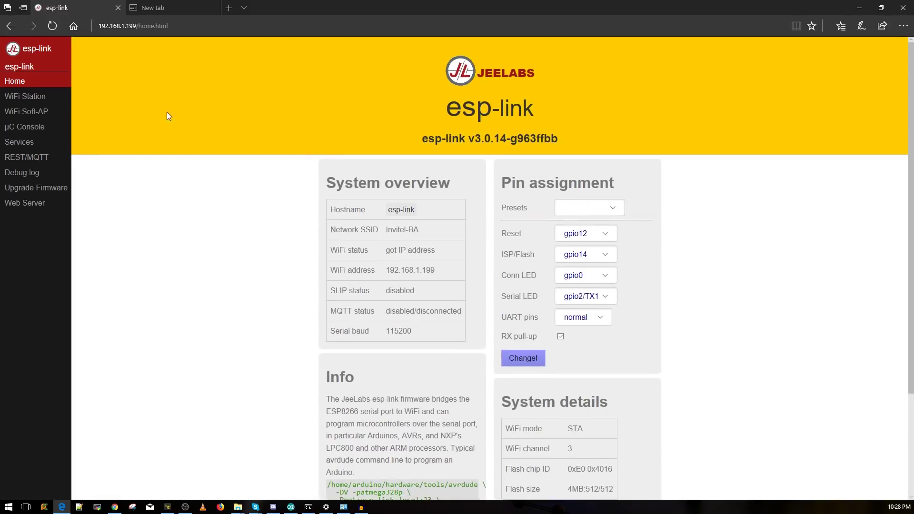
# Choose WPA2_PSK as the Soft-AP Auth Mode on the WiFi Soft-AP page and activate the empty Soft-AP Password field.
pyautogui.click(44, 116)
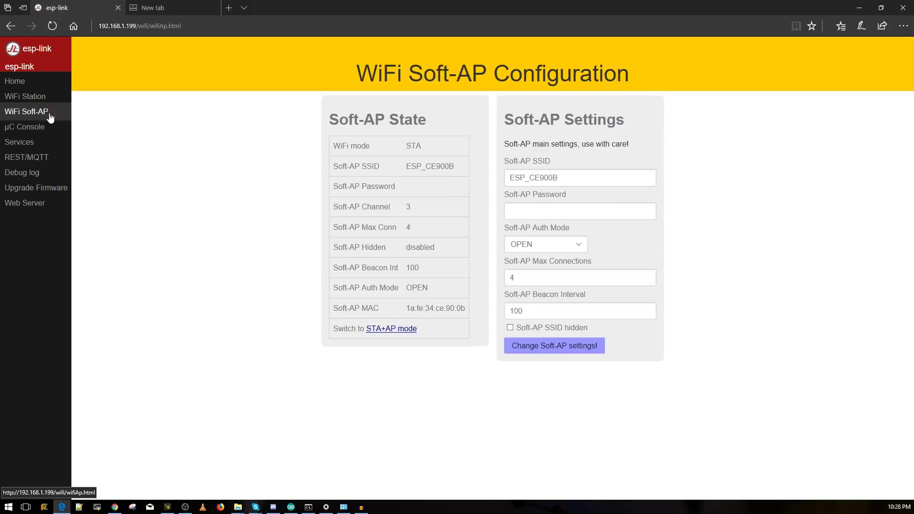
pyautogui.click(577, 245)
pyautogui.click(561, 272)
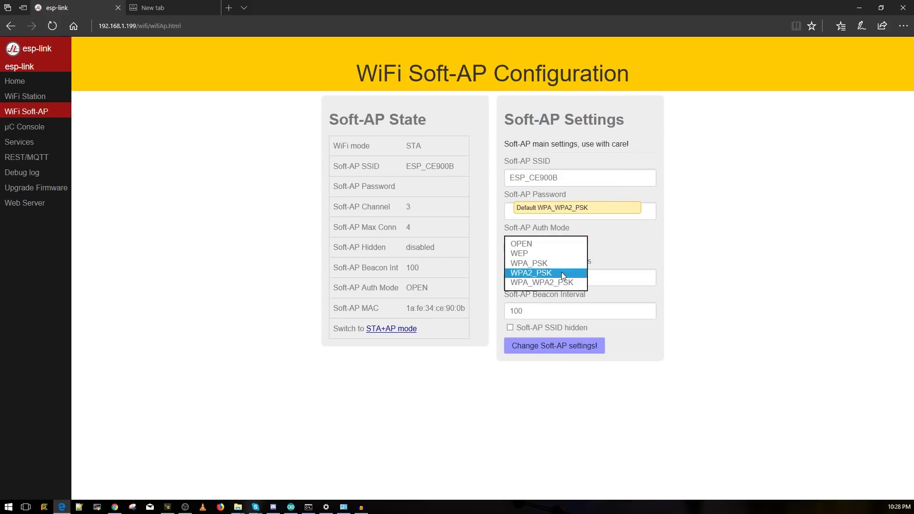
pyautogui.click(608, 216)
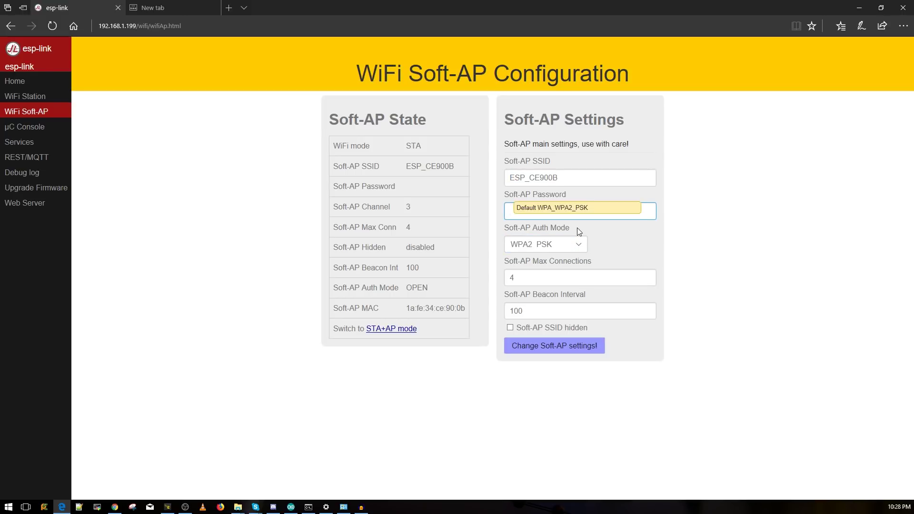
pyautogui.press('Return')
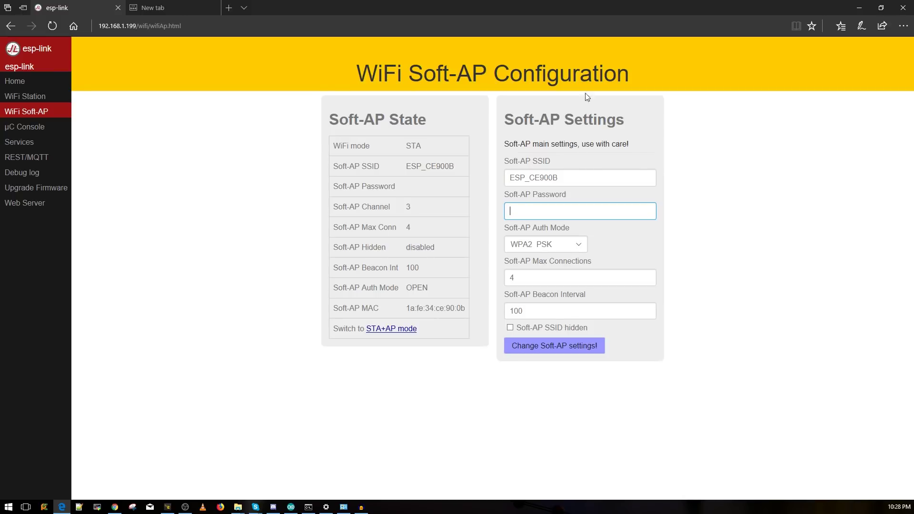
# Return to the esp-link Home page and reload its address 192.168.1.199/home.html.
pyautogui.click(17, 82)
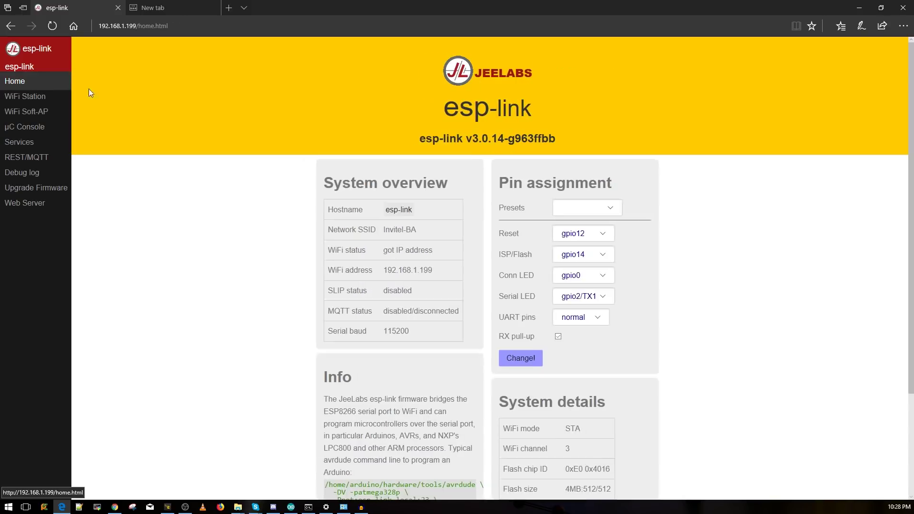
pyautogui.click(163, 27)
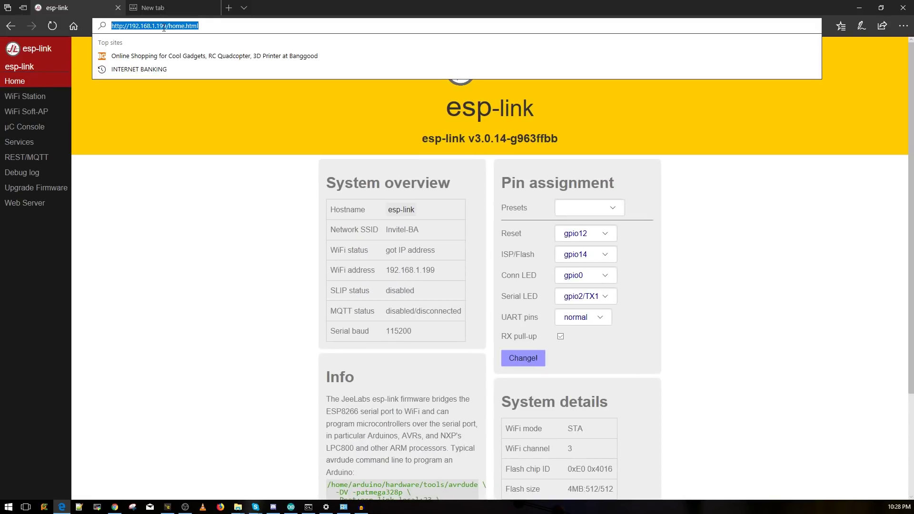
pyautogui.press('Return')
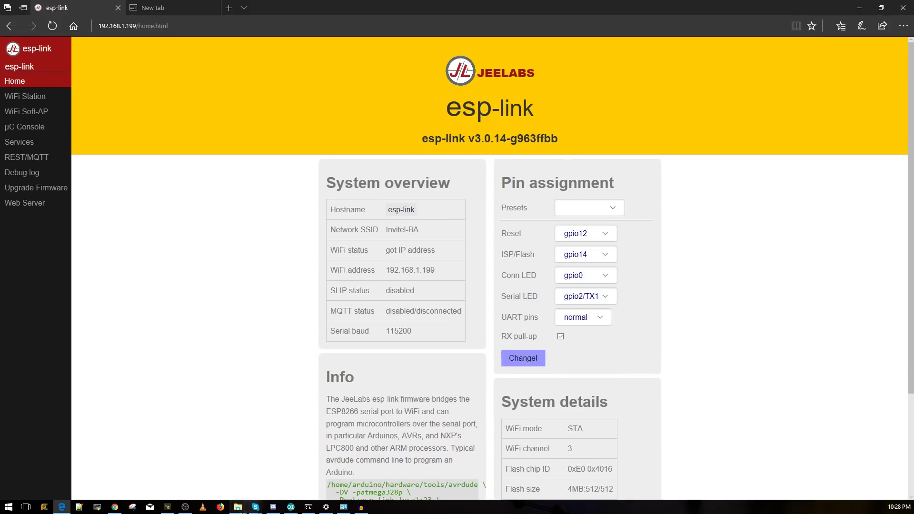
# Switch to File Explorer and run hw-vsp3-single_3-1-2.exe from the Beta_WIFI folder, then close the HW Virtual Serial Port window.
pyautogui.moveTo(238, 507)
pyautogui.moveTo(270, 478)
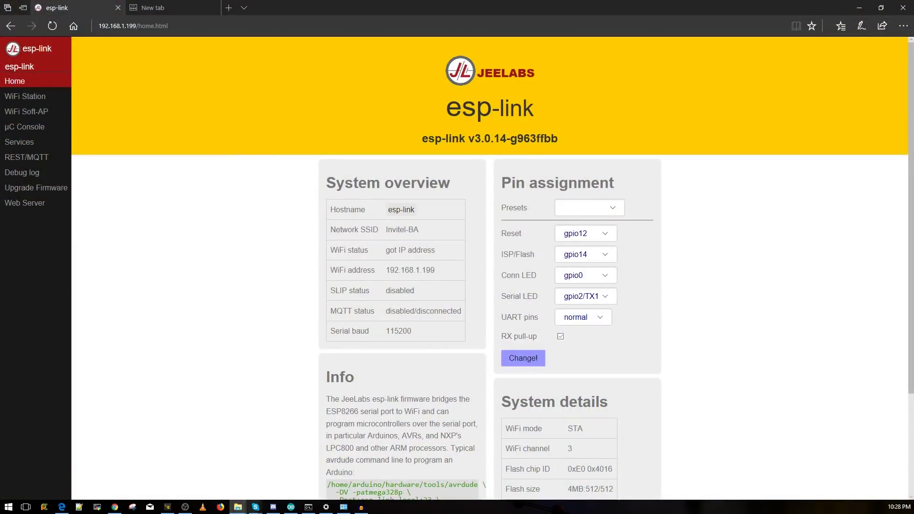
pyautogui.click(238, 507)
pyautogui.click(202, 104)
pyautogui.doubleClick(202, 104)
pyautogui.click(135, 126)
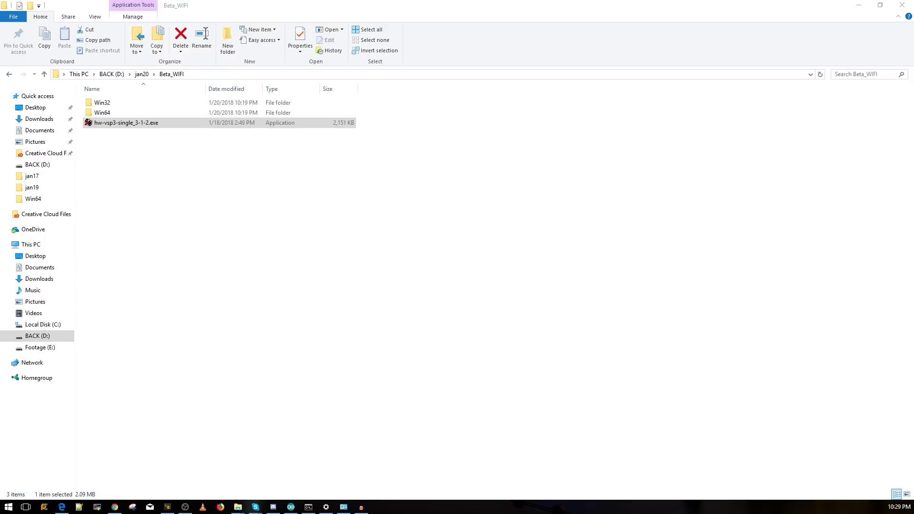
pyautogui.click(414, 306)
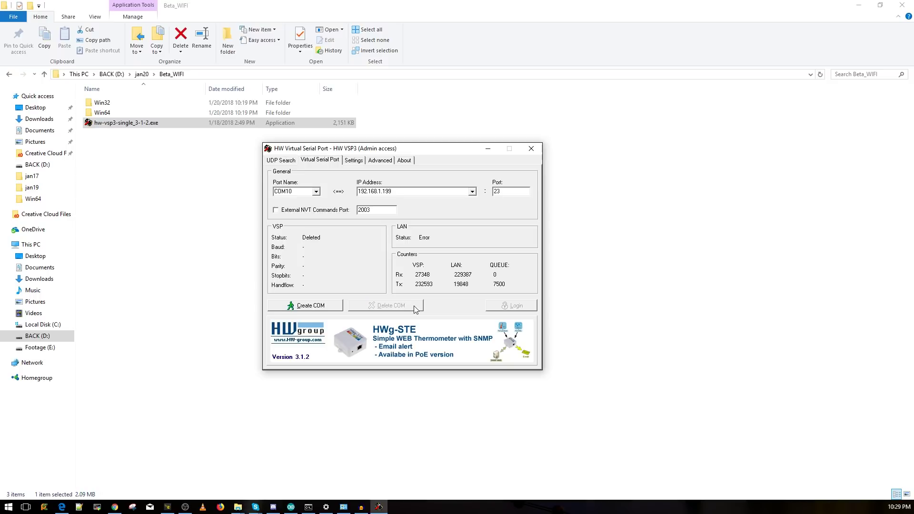
pyautogui.click(531, 149)
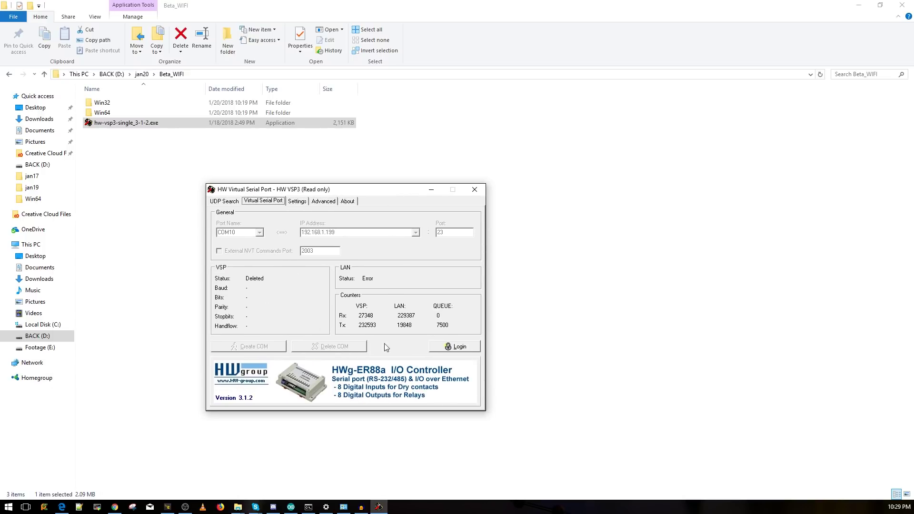
# Look through the UDP Search and About pages of HW Virtual Serial Port and log in for admin access to the port settings.
pyautogui.click(232, 201)
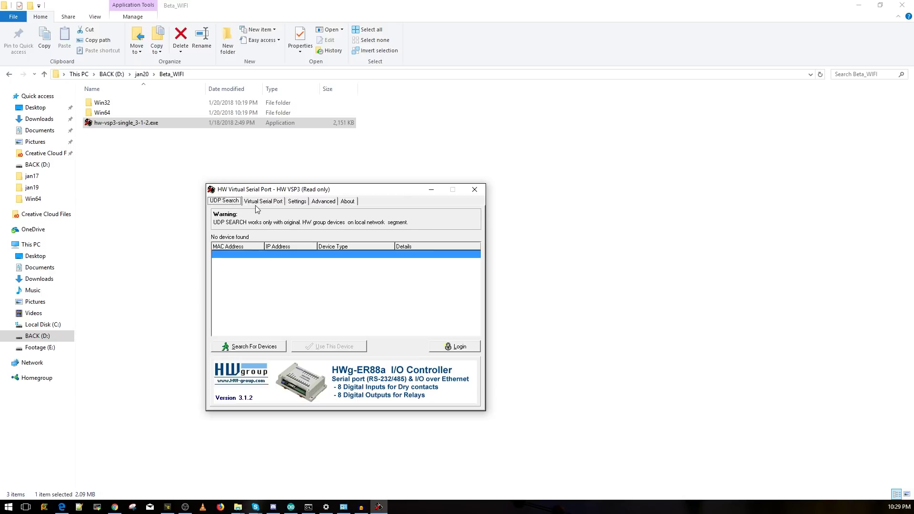
pyautogui.click(263, 201)
pyautogui.click(347, 201)
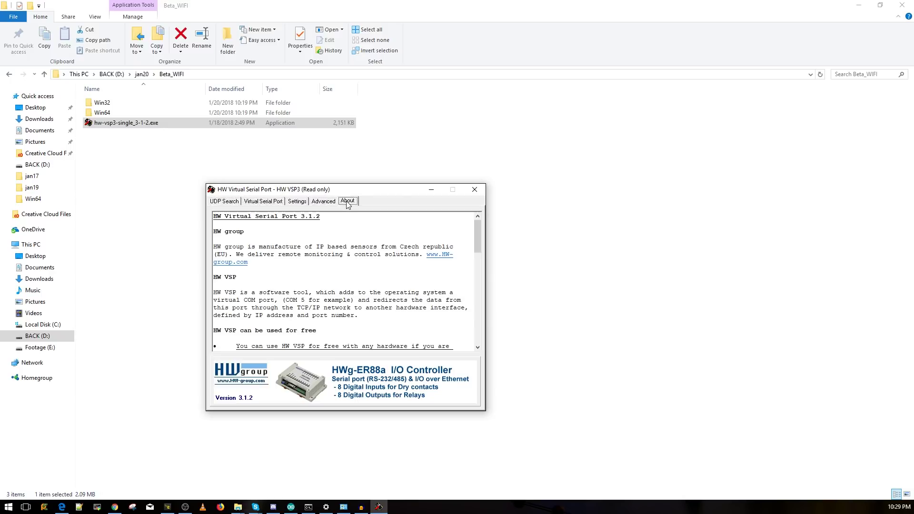
pyautogui.click(264, 202)
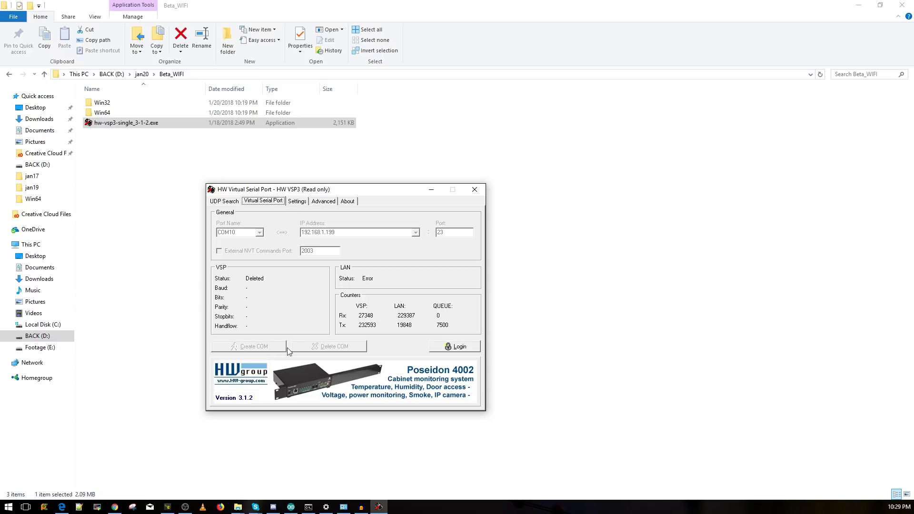
pyautogui.click(471, 349)
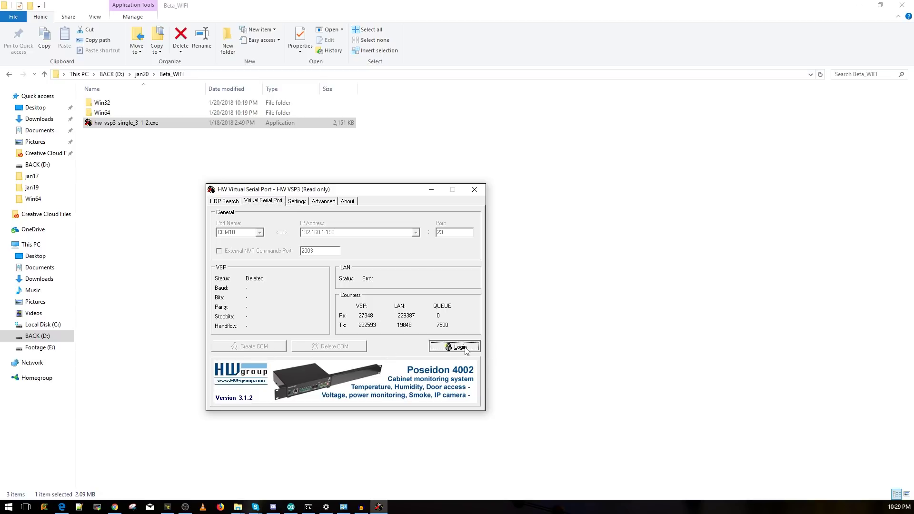
pyautogui.click(399, 328)
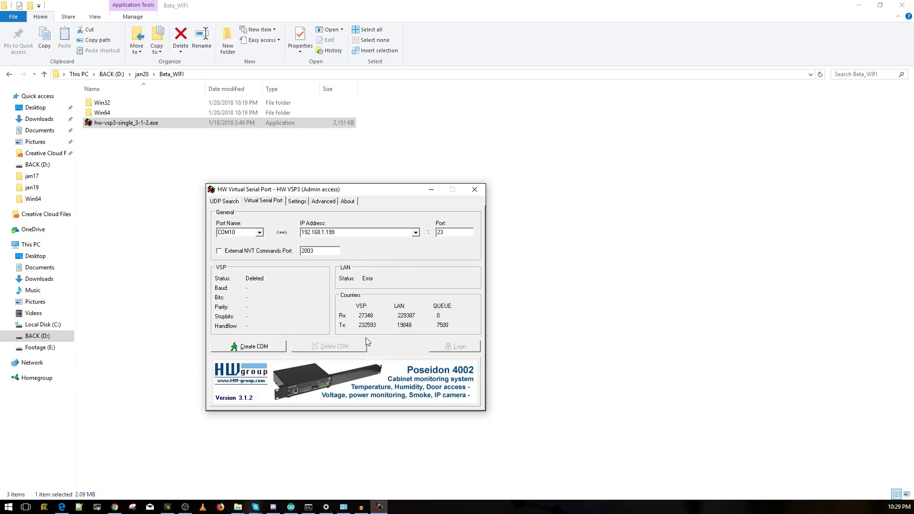
# Set the virtual serial port's IP address to 192.168.4.1 and choose COM10 as its port name.
pyautogui.doubleClick(357, 233)
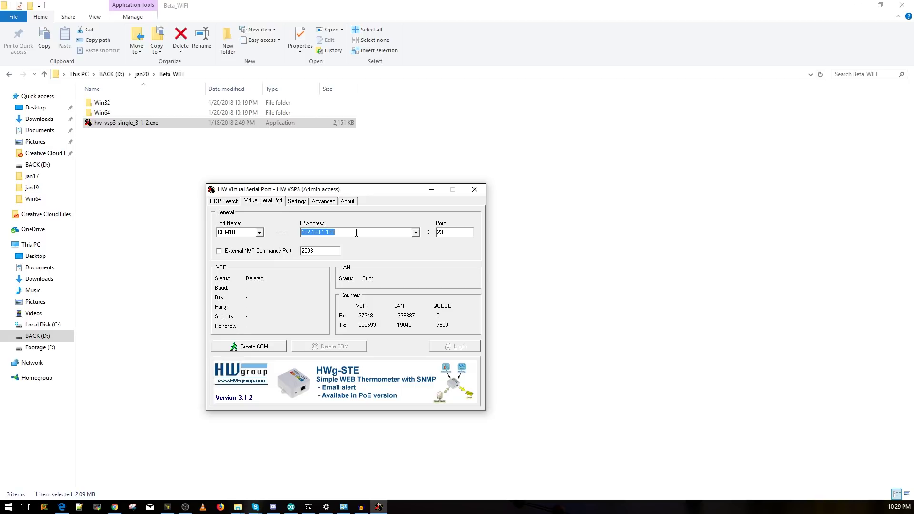
pyautogui.write('19')
pyautogui.doubleClick(252, 233)
pyautogui.click(260, 232)
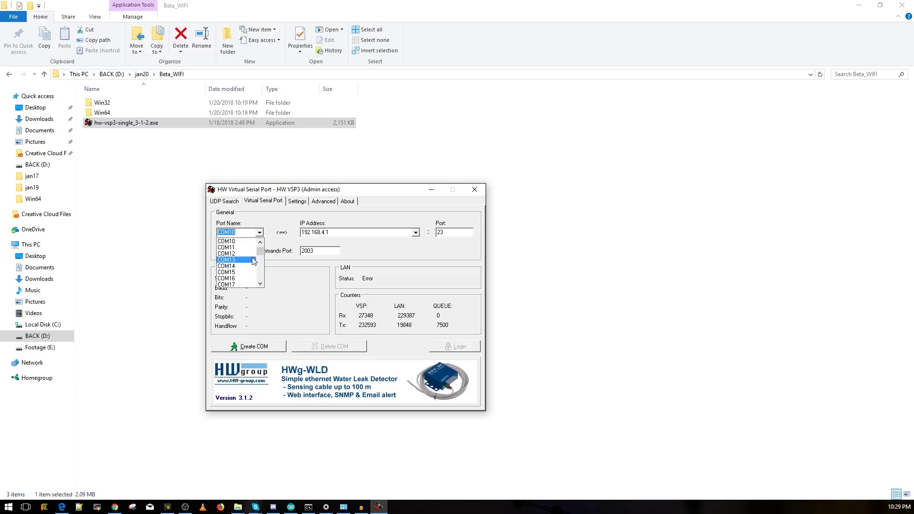
pyautogui.click(252, 245)
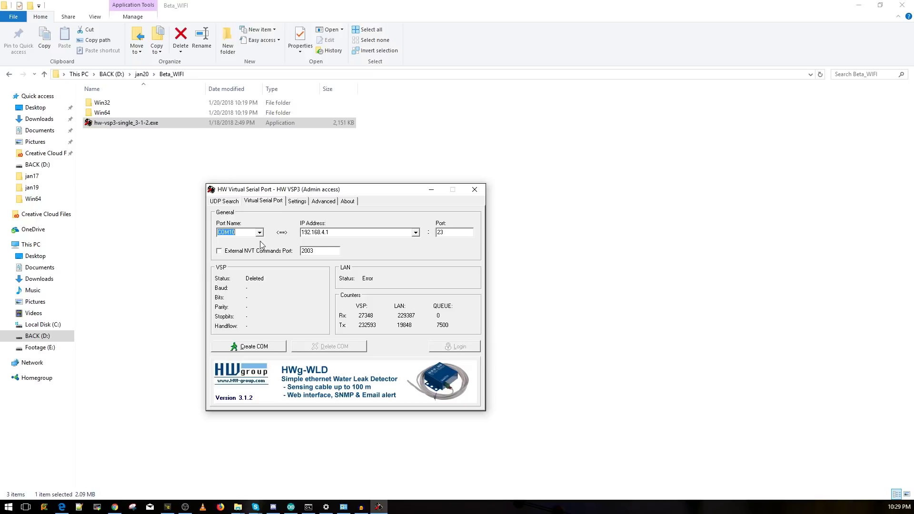
# Set the virtual serial port's IP address to 192.168.1.199 and create the COM10 port.
pyautogui.doubleClick(363, 234)
pyautogui.click(362, 234)
pyautogui.press('BackSpace')
pyautogui.press('BackSpace')
pyautogui.write('1.99')
pyautogui.press('BackSpace')
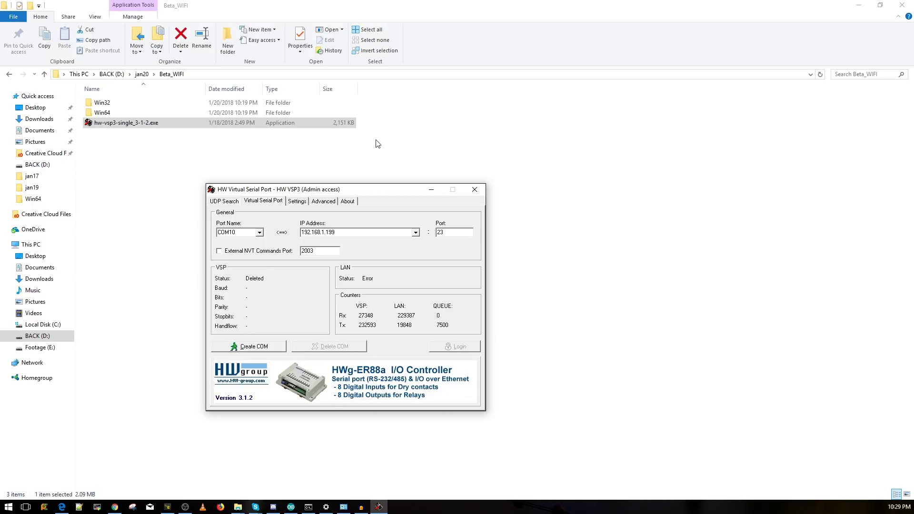
pyautogui.moveTo(320, 231); pyautogui.dragTo(369, 229)
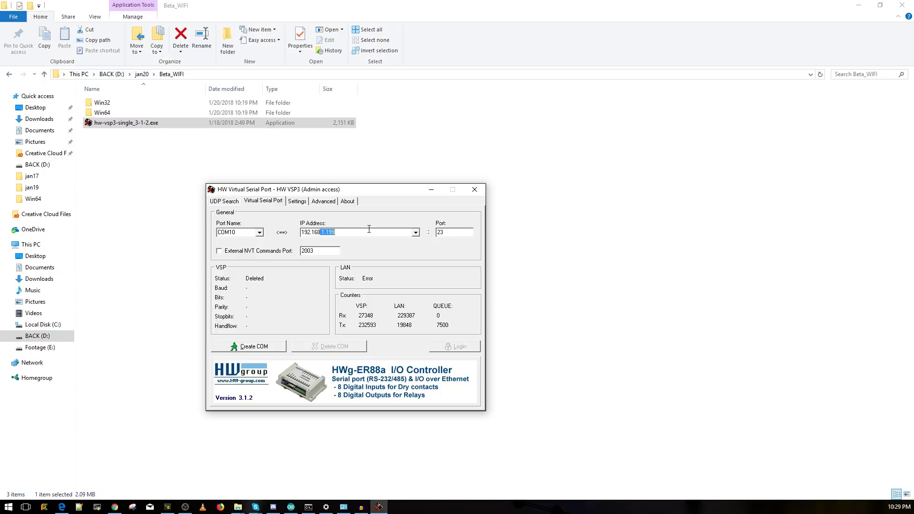
pyautogui.click(262, 346)
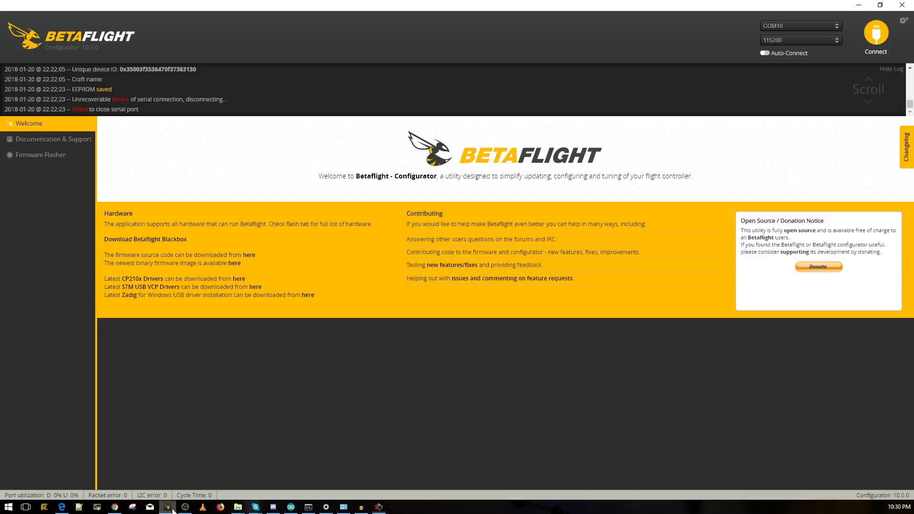
# Switch to Betaflight Configurator, choose COM10, hide the HW Virtual Serial Port window and connect to the flight controller.
pyautogui.click(167, 507)
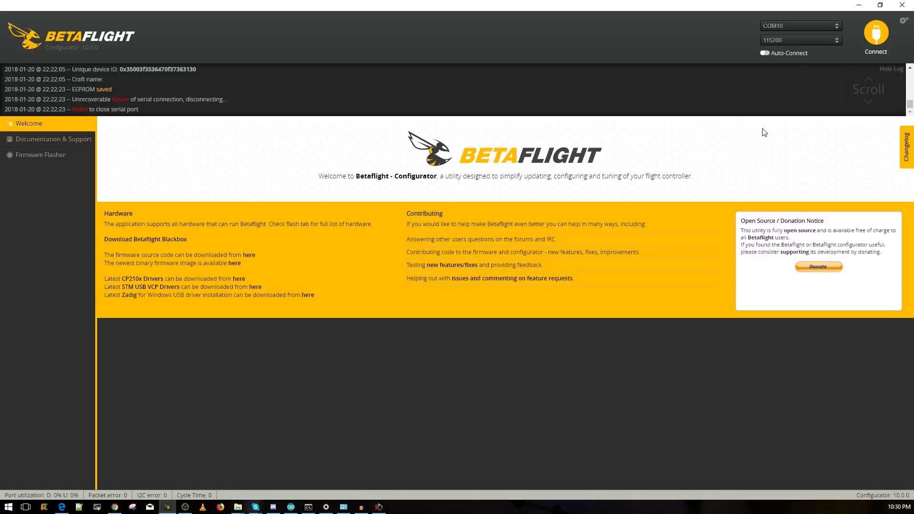
pyautogui.click(804, 25)
pyautogui.click(796, 44)
pyautogui.click(379, 507)
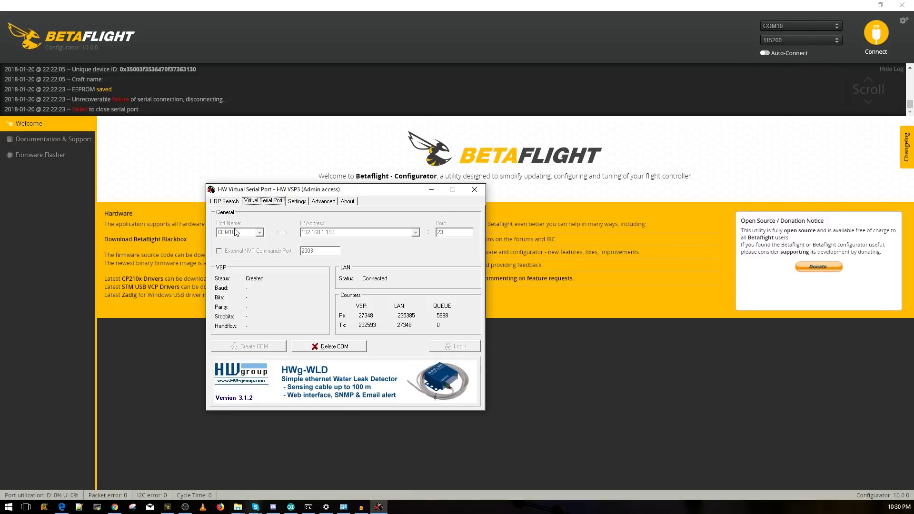
pyautogui.click(474, 191)
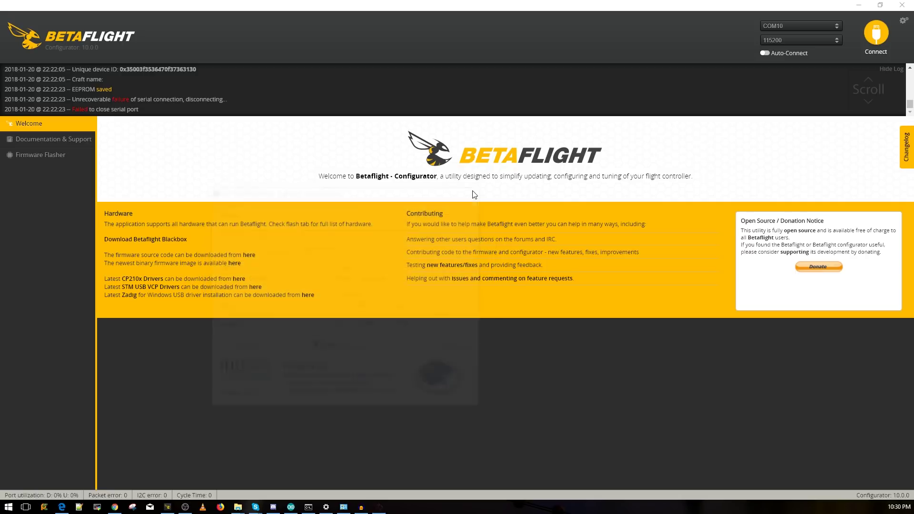
pyautogui.click(880, 44)
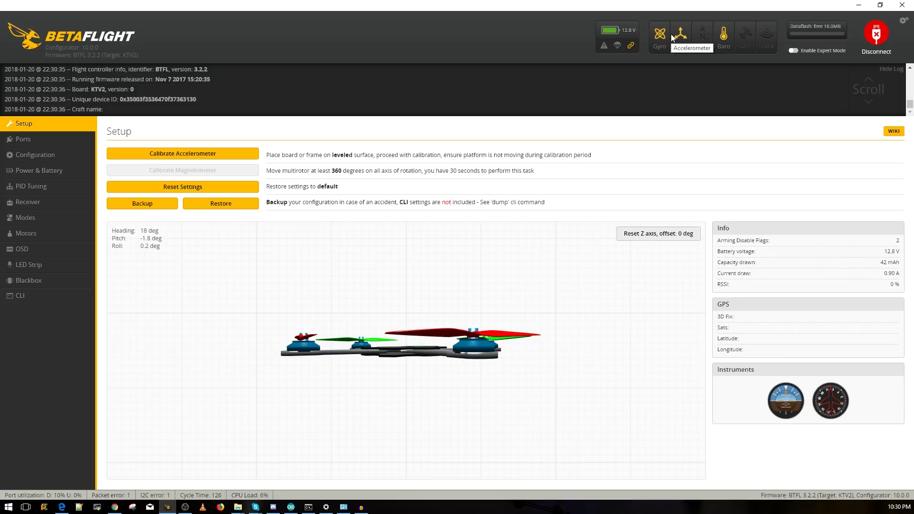
# Open the Motors, Blackbox and LED Strip pages to check that they load over the WiFi connection.
pyautogui.click(65, 232)
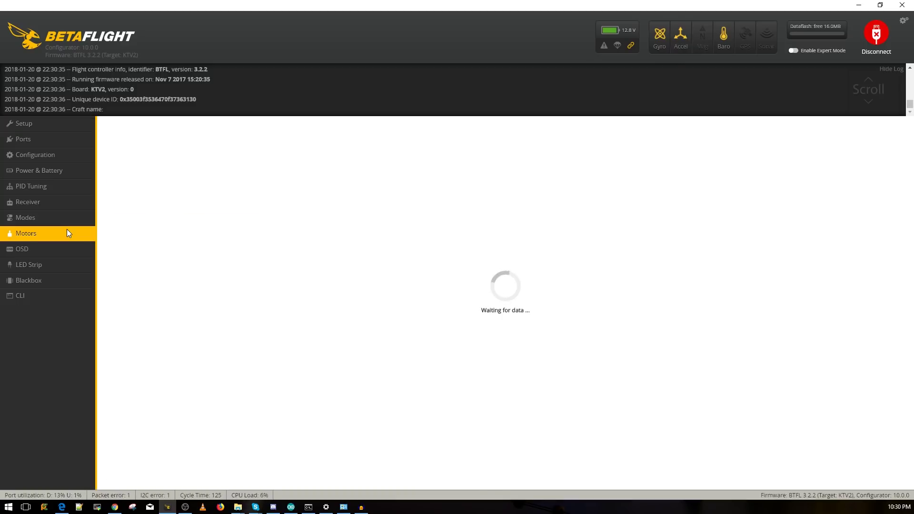
pyautogui.click(62, 280)
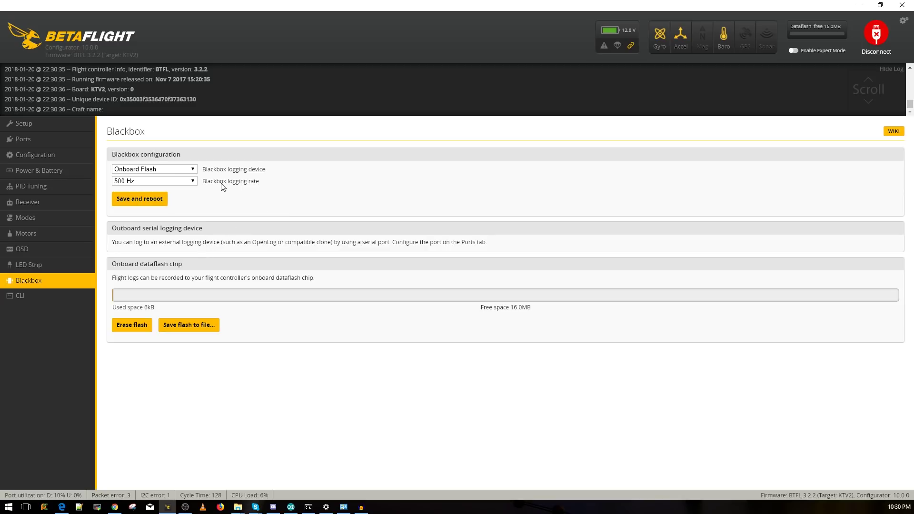
pyautogui.click(62, 264)
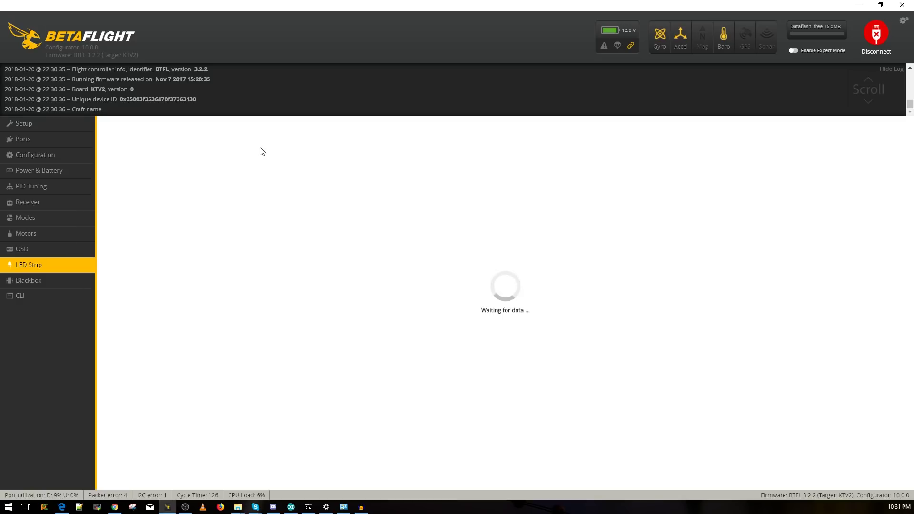
# Reconnect to the flight controller and check the Receiver, Modes and Power & Battery pages.
pyautogui.click(878, 39)
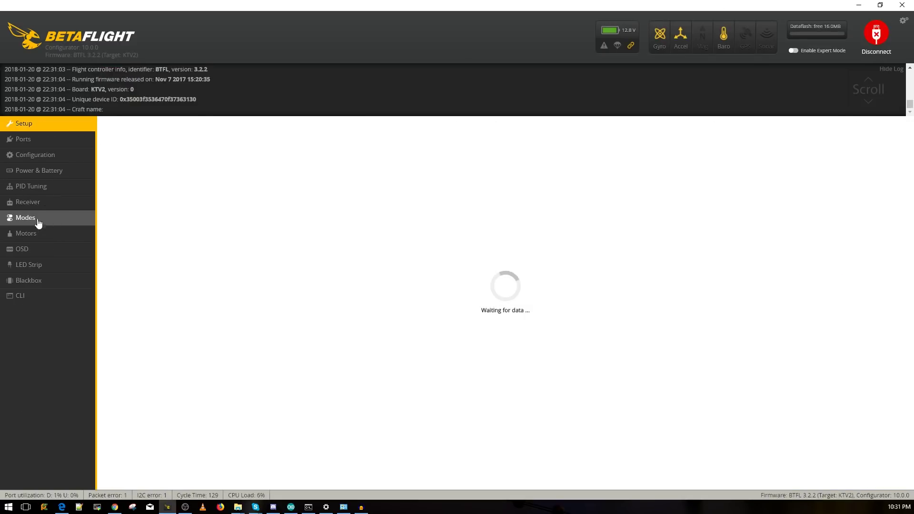
pyautogui.click(53, 205)
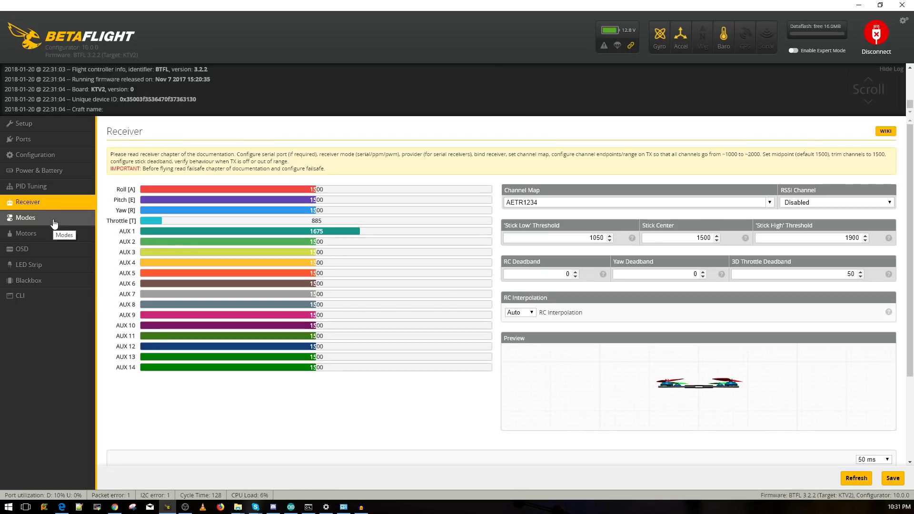
pyautogui.click(52, 219)
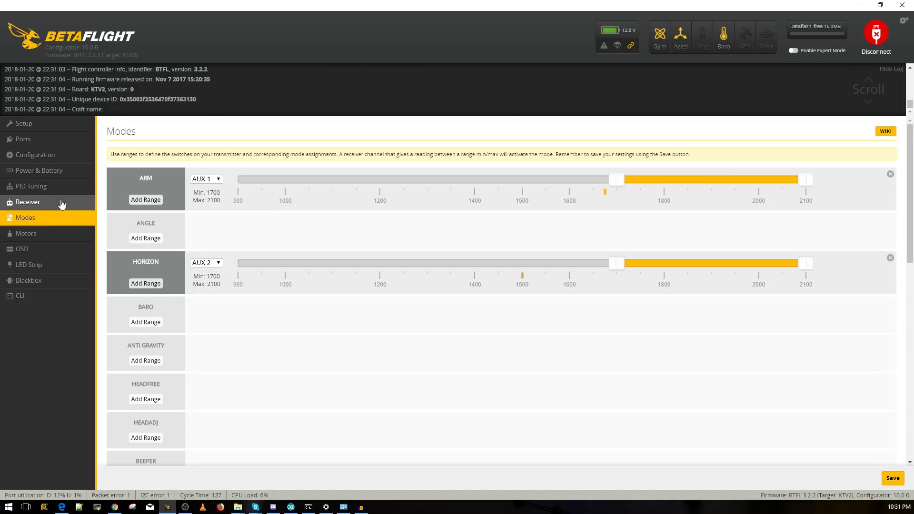
pyautogui.click(70, 172)
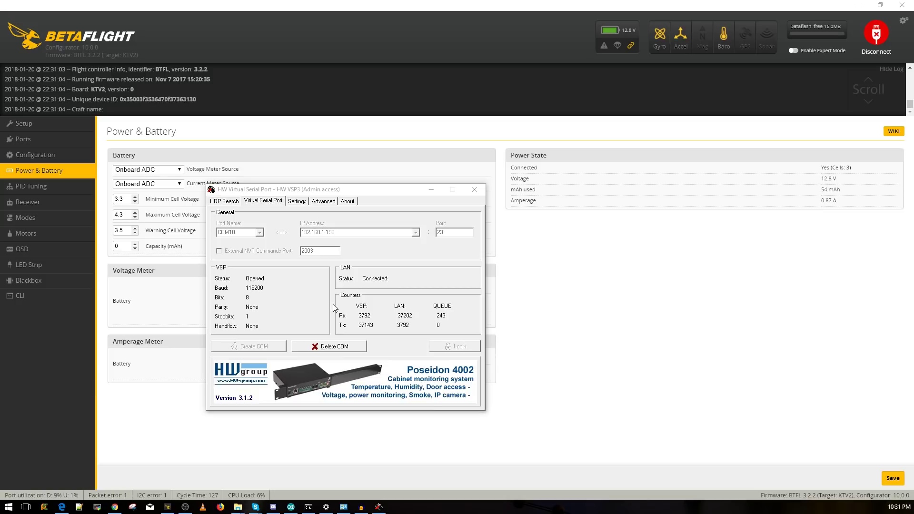
pyautogui.click(336, 351)
pyautogui.click(452, 272)
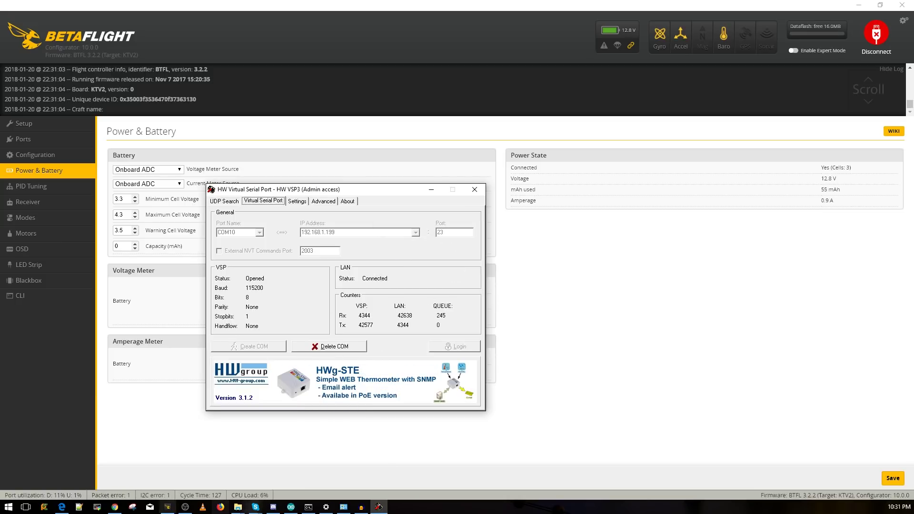
# Switch to Edge and check the WiFi Soft-AP, WiFi Station and Home pages of esp-link.
pyautogui.moveTo(61, 509)
pyautogui.click(62, 509)
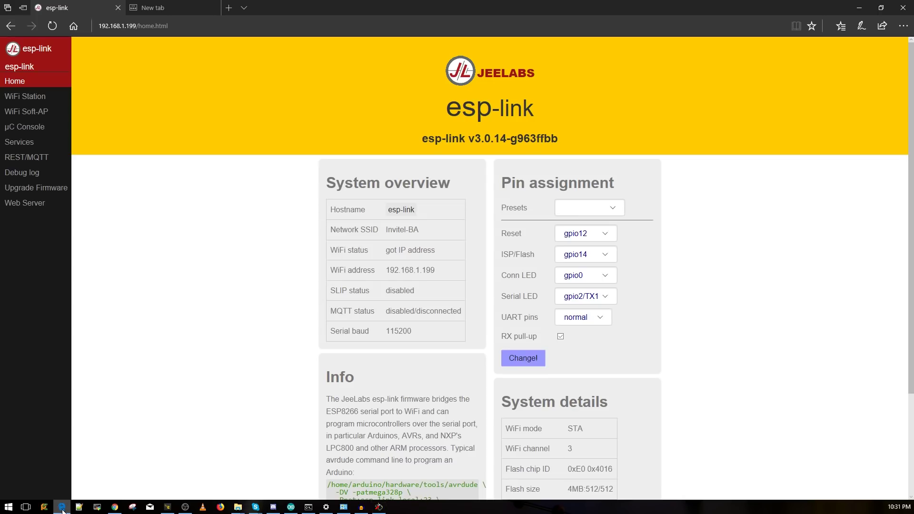
pyautogui.click(56, 26)
pyautogui.click(48, 111)
pyautogui.click(57, 97)
pyautogui.click(48, 81)
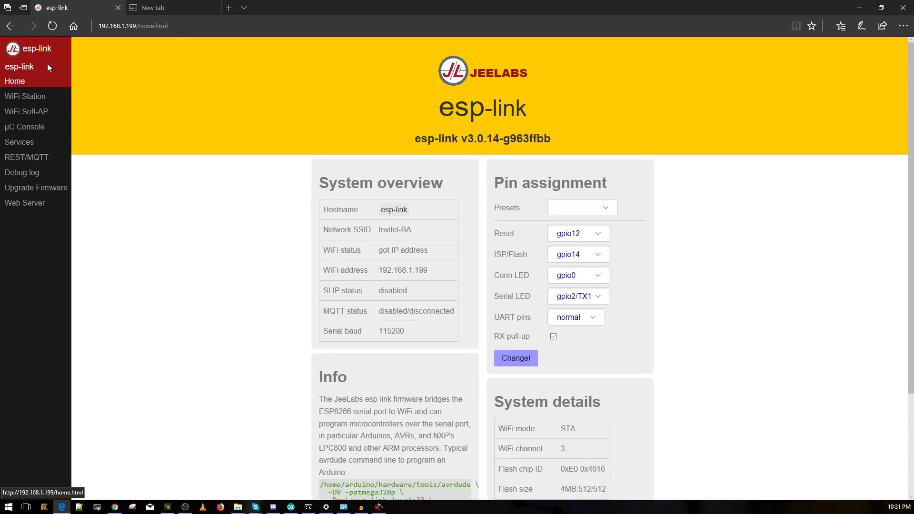
pyautogui.click(48, 30)
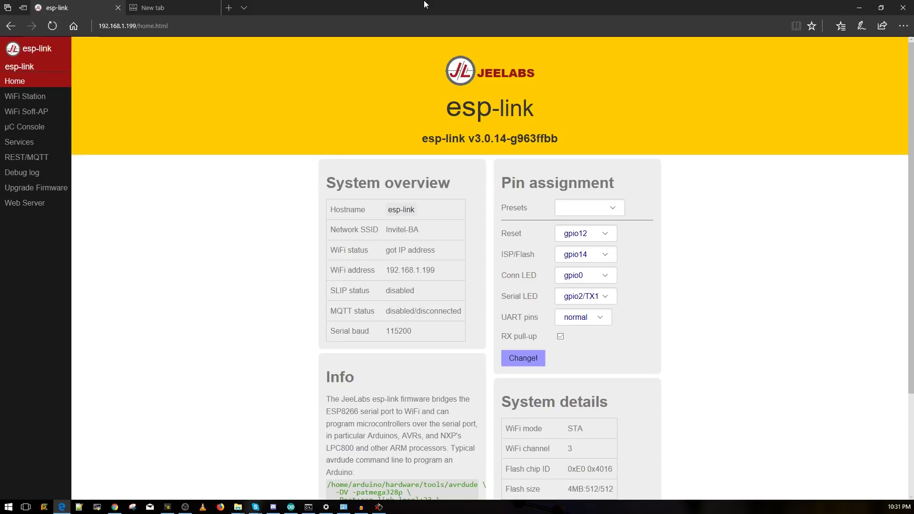
# Minimize the browser and reposition the HW Virtual Serial Port window over the Power & Battery page.
pyautogui.click(856, 5)
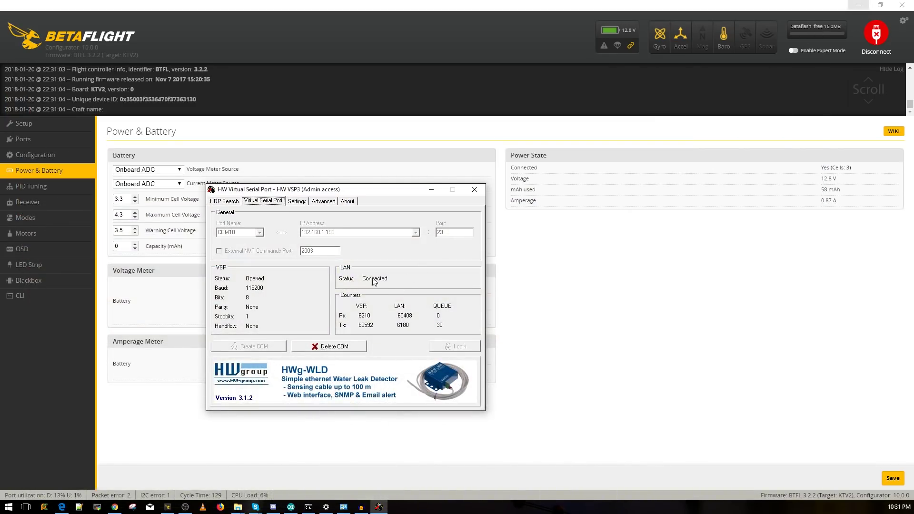
pyautogui.moveTo(379, 195); pyautogui.dragTo(325, 151)
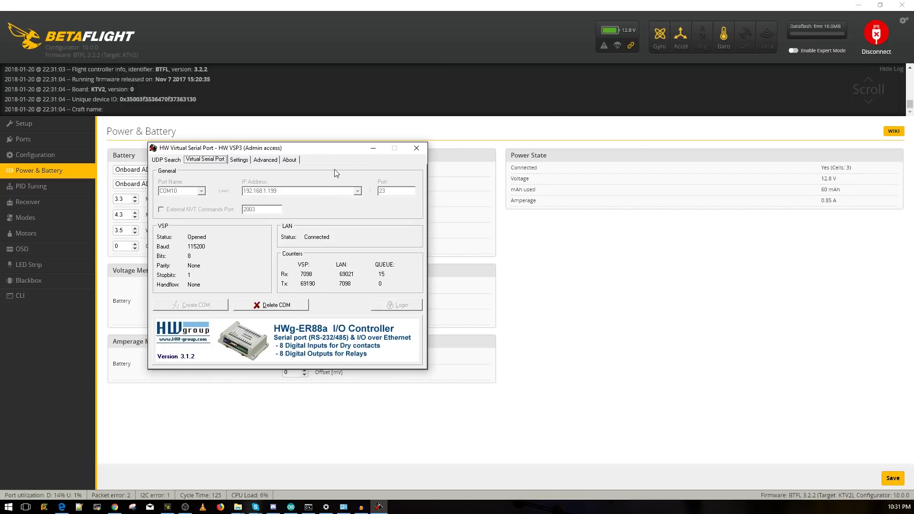
# Disconnect from the flight controller and delete the COM10 virtual port in HW Virtual Serial Port.
pyautogui.click(898, 101)
pyautogui.click(878, 36)
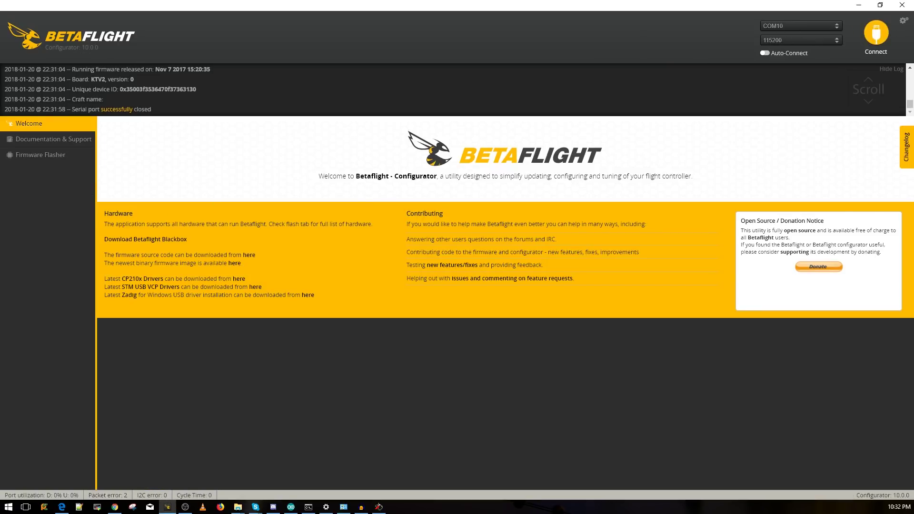
pyautogui.hotkey('alt', 'Tab')
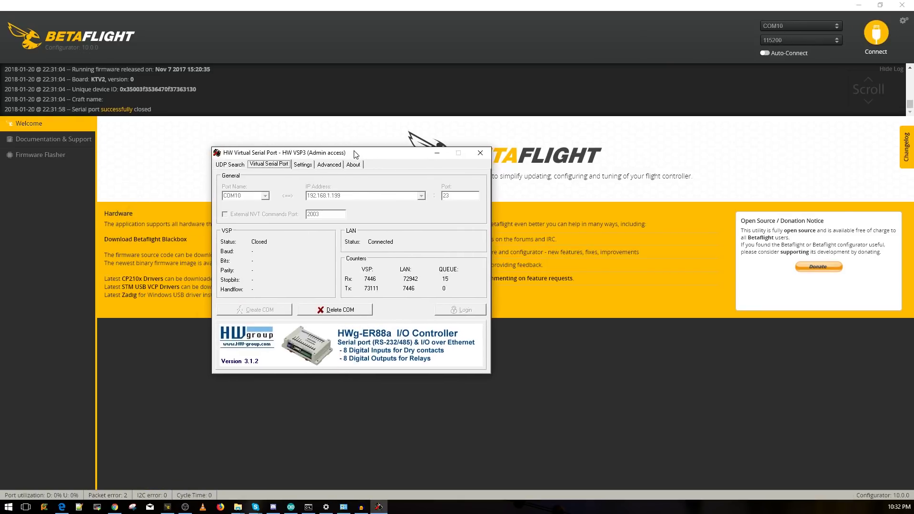
pyautogui.click(336, 311)
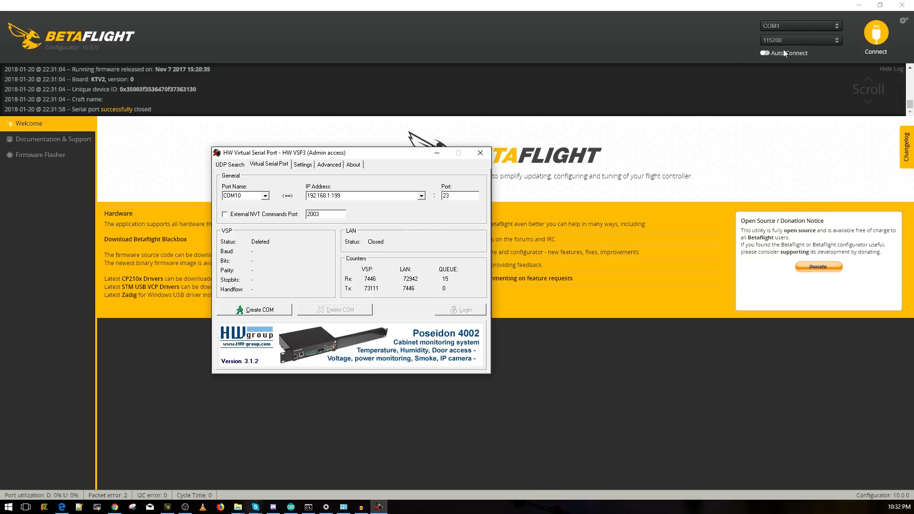
# Move the HW Virtual Serial Port window aside and check the available ports in Betaflight Configurator's port list.
pyautogui.moveTo(403, 152); pyautogui.dragTo(0, 142)
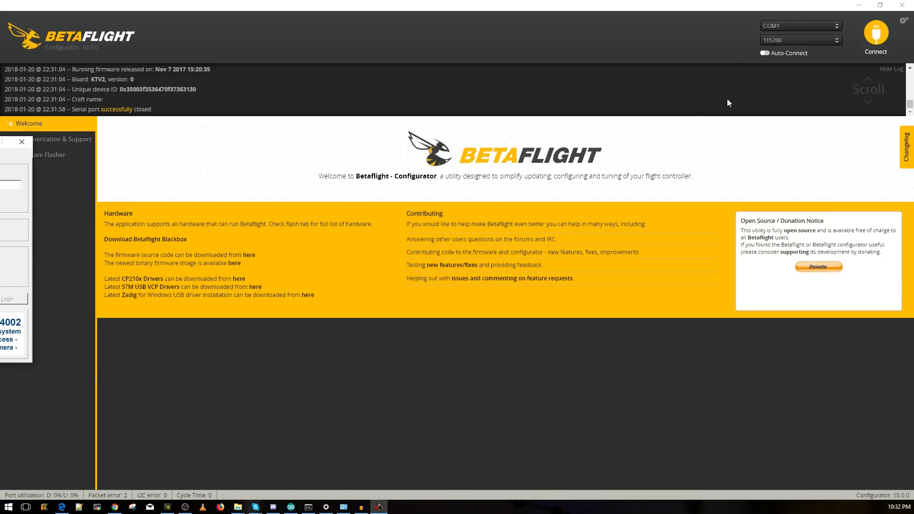
pyautogui.click(786, 25)
pyautogui.click(784, 36)
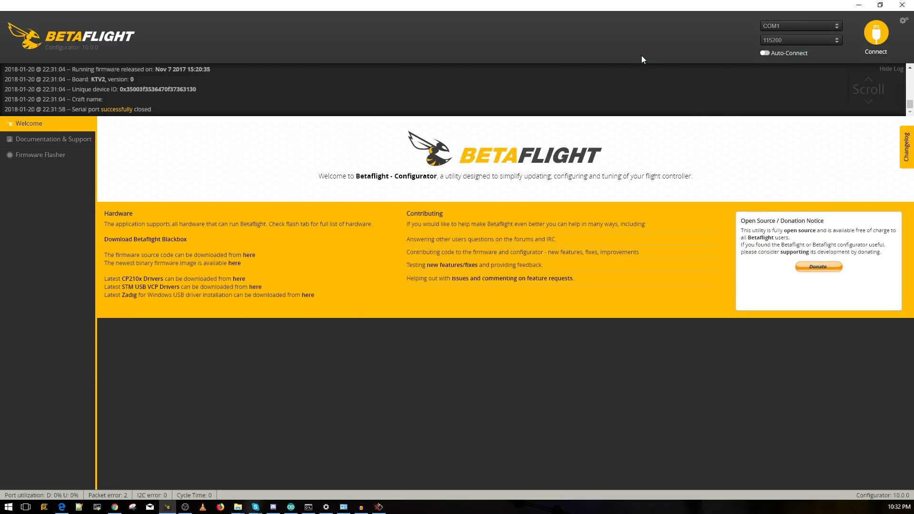
# Switch back to HW Virtual Serial Port and create virtual port COM16 for 192.168.1.199 on port 23.
pyautogui.click(379, 506)
pyautogui.moveTo(329, 180); pyautogui.dragTo(352, 127)
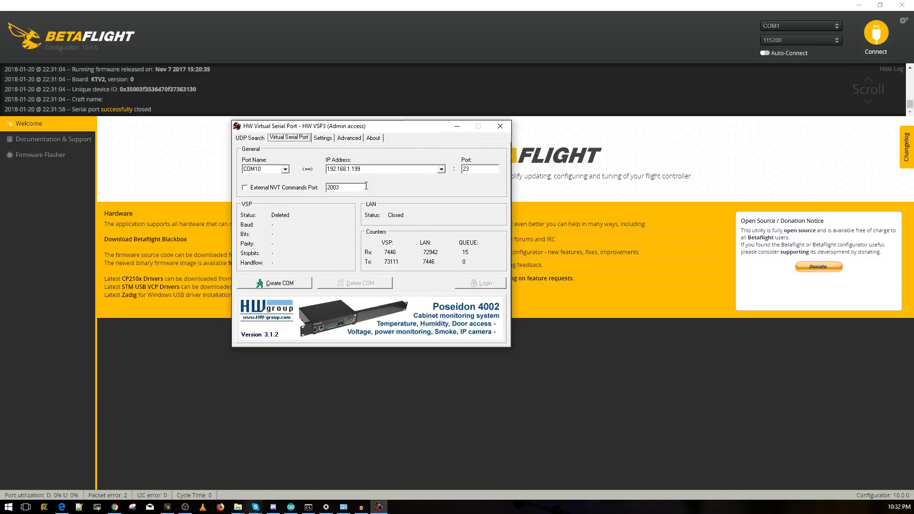
pyautogui.click(286, 169)
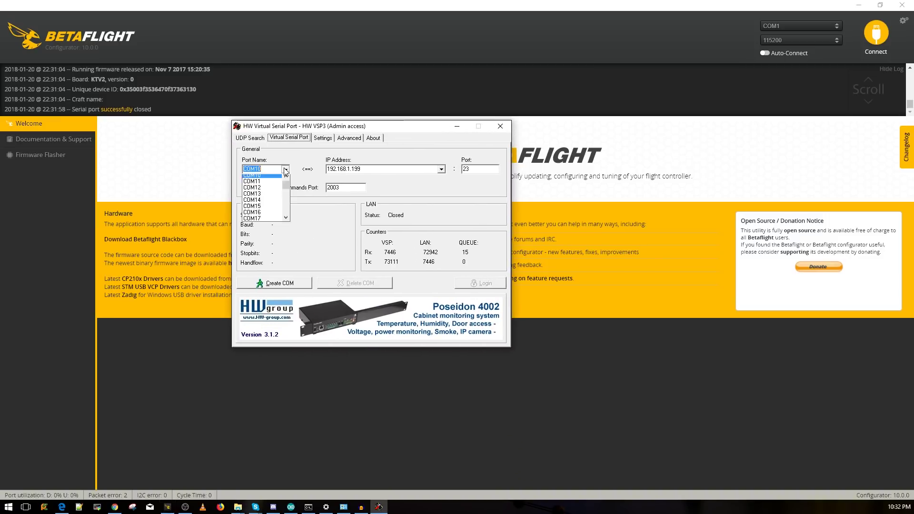
pyautogui.click(269, 212)
pyautogui.click(278, 282)
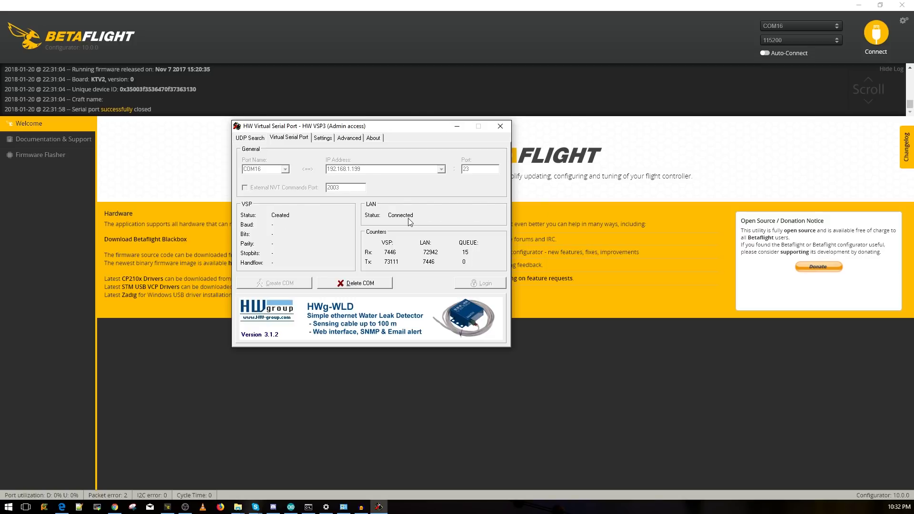
# Clear the HW Virtual Serial Port window out of the way and connect to the flight controller on COM16 at 115200 baud.
pyautogui.moveTo(428, 131); pyautogui.dragTo(37, 140)
pyautogui.click(66, 134)
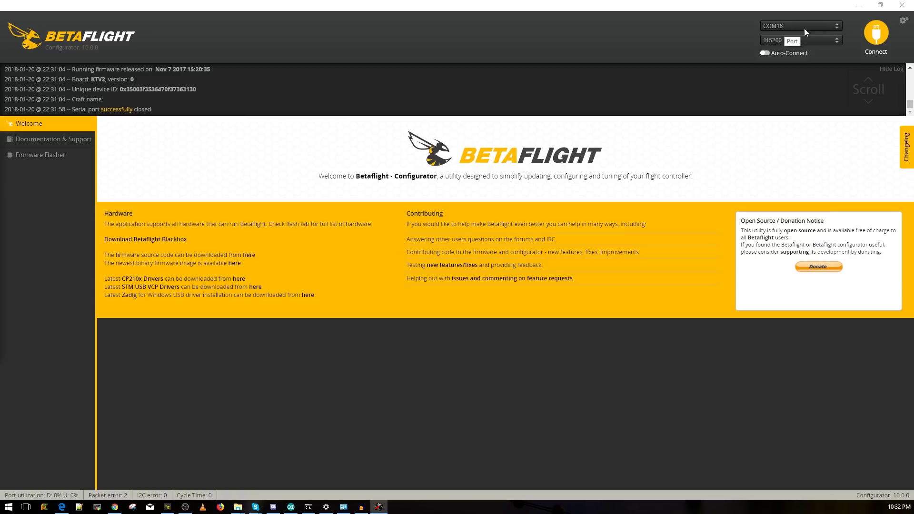
pyautogui.click(877, 33)
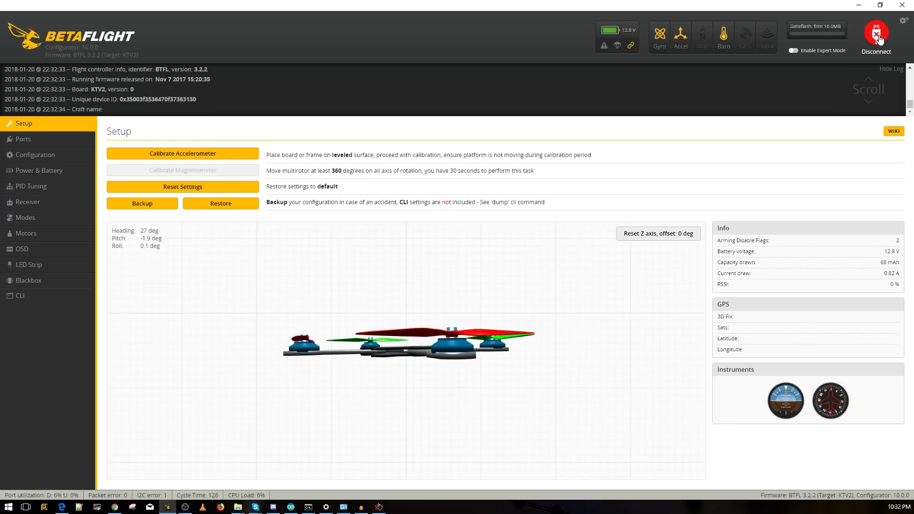
# Open the Motors, Modes, Receiver and PID Tuning pages to check that they load over the COM16 connection.
pyautogui.click(83, 237)
pyautogui.click(76, 222)
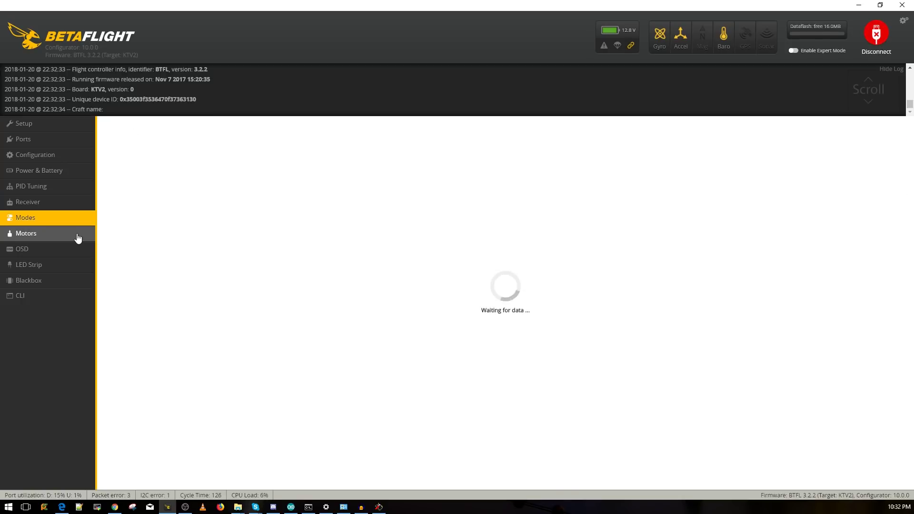
pyautogui.click(78, 234)
pyautogui.click(72, 201)
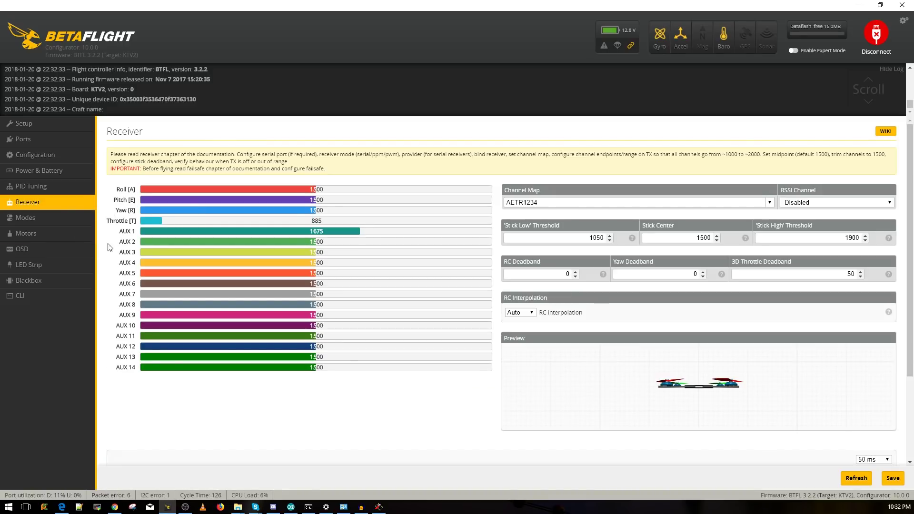
pyautogui.click(73, 219)
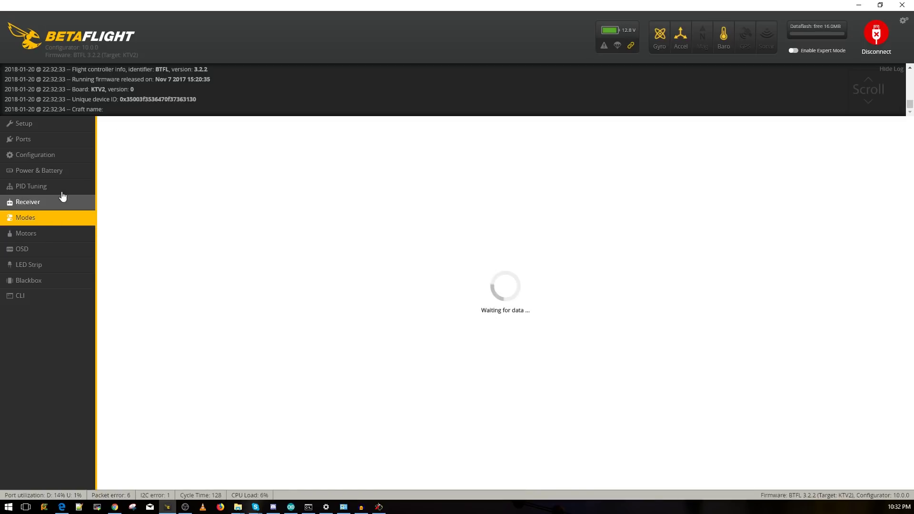
pyautogui.click(67, 187)
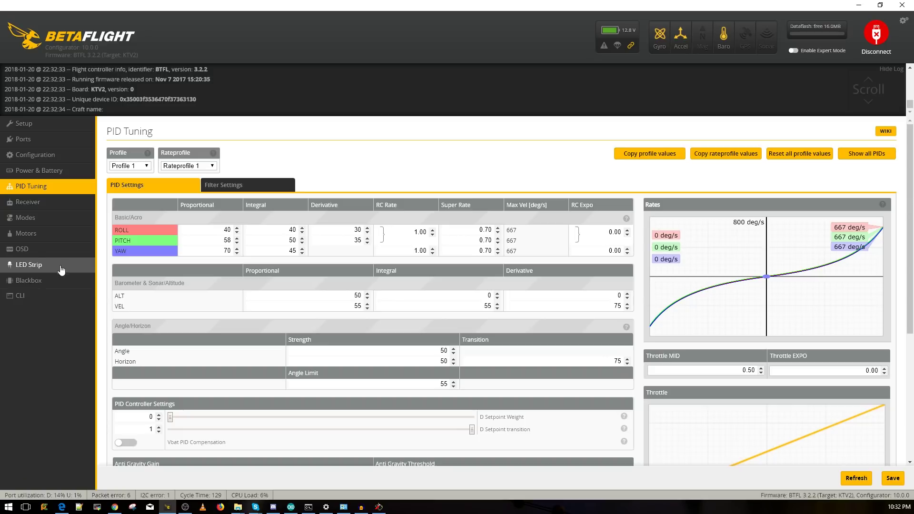
# Open the OSD page and try moving the Flymode element sideways in the preview, returning it to its original place.
pyautogui.click(60, 251)
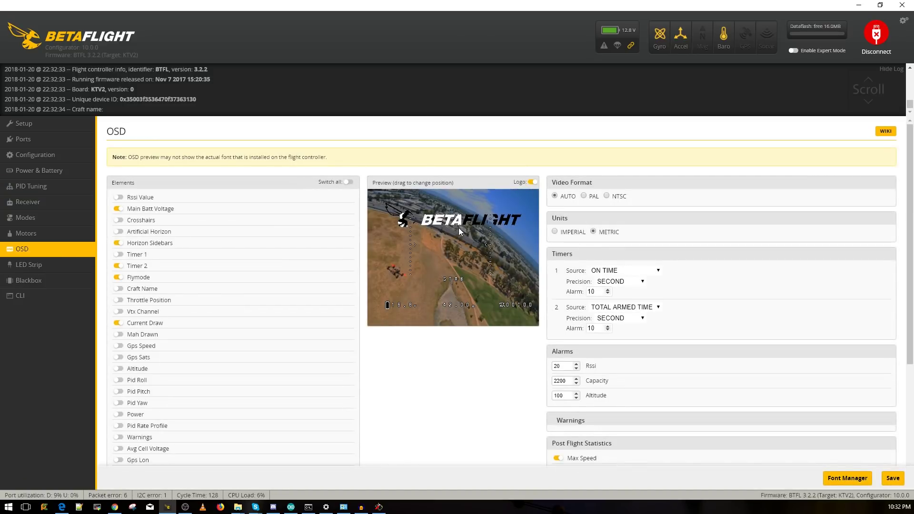
pyautogui.moveTo(453, 279); pyautogui.dragTo(472, 279)
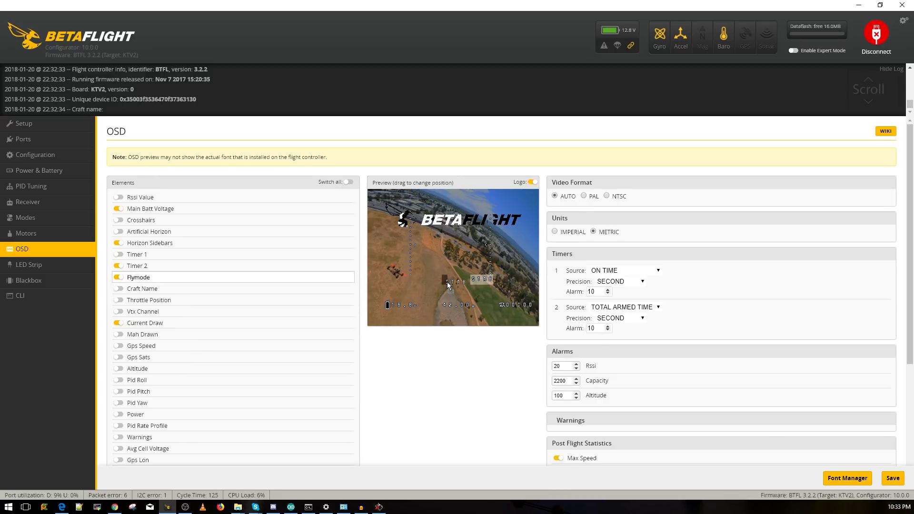
pyautogui.moveTo(482, 279); pyautogui.dragTo(792, 116)
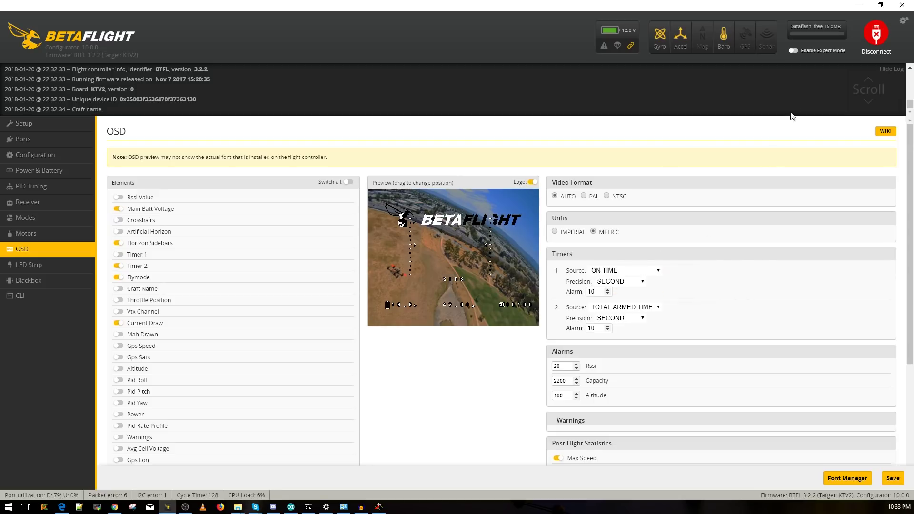
# Disconnect from the flight controller and bring the HW Virtual Serial Port window back up.
pyautogui.click(885, 36)
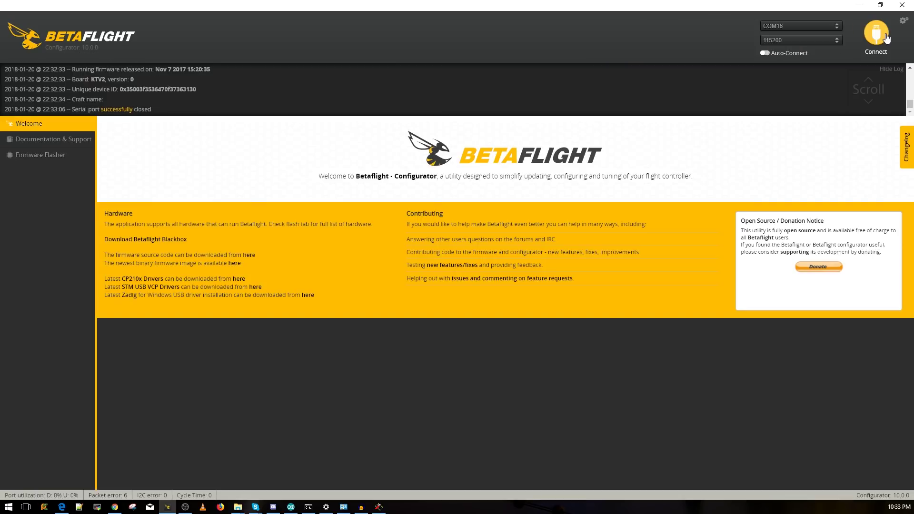
pyautogui.click(379, 506)
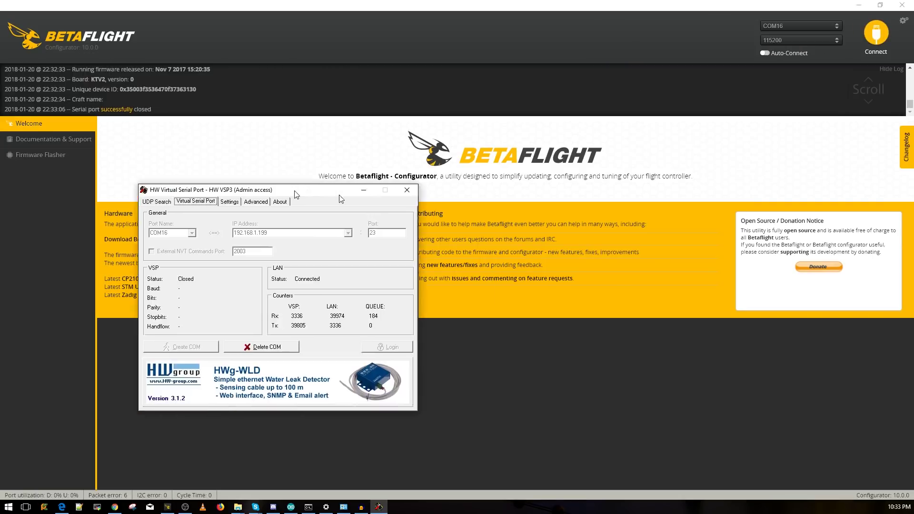